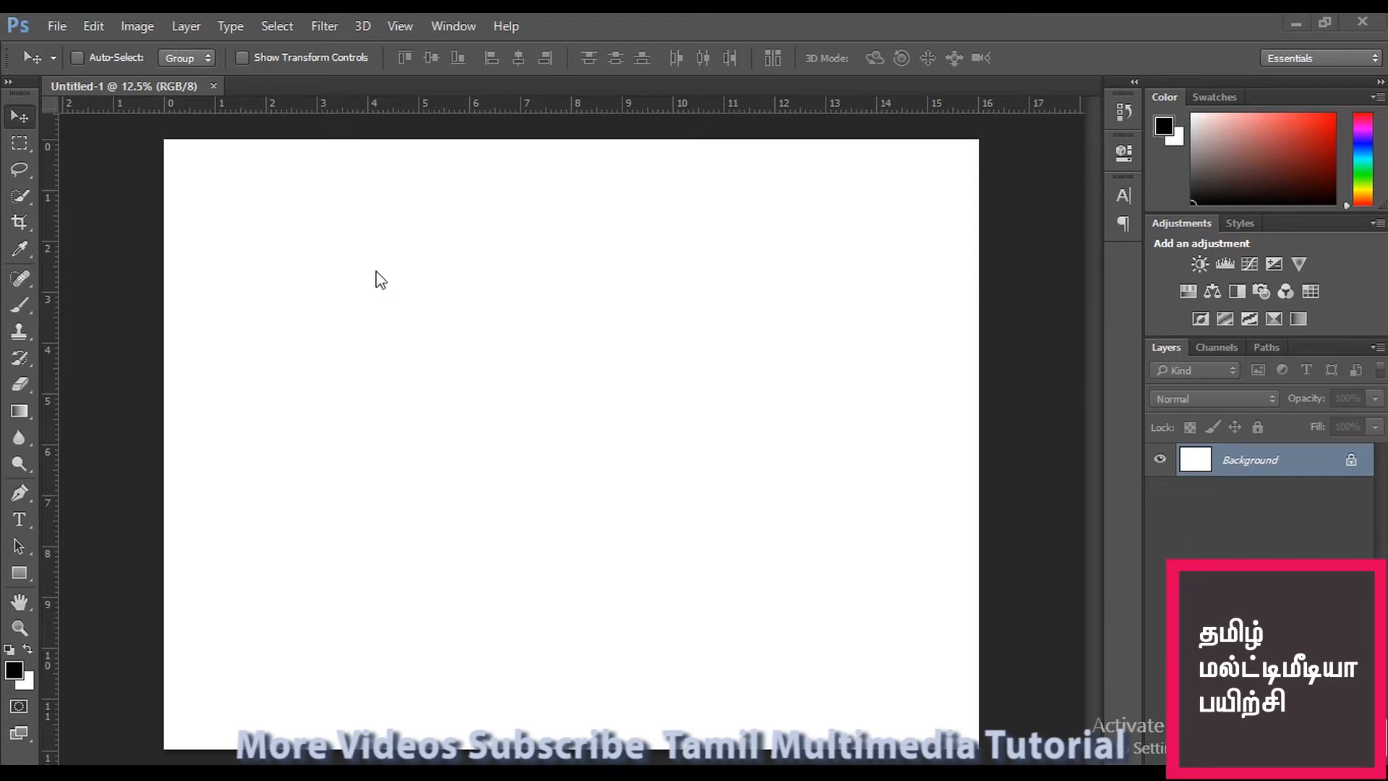
Switch the toolbox to its two-column layout and activate the Rectangular Marquee tool.
left_click(12, 83)
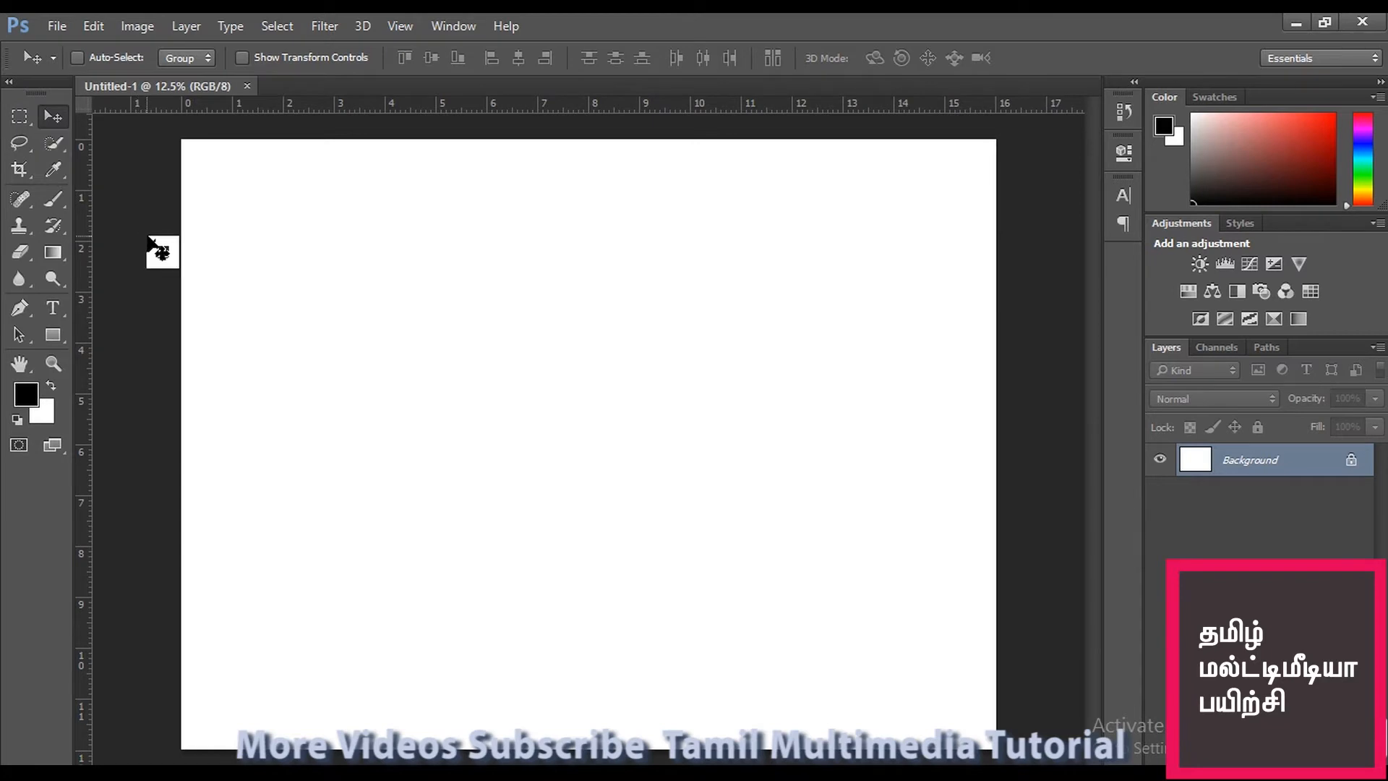
left_click(18, 120)
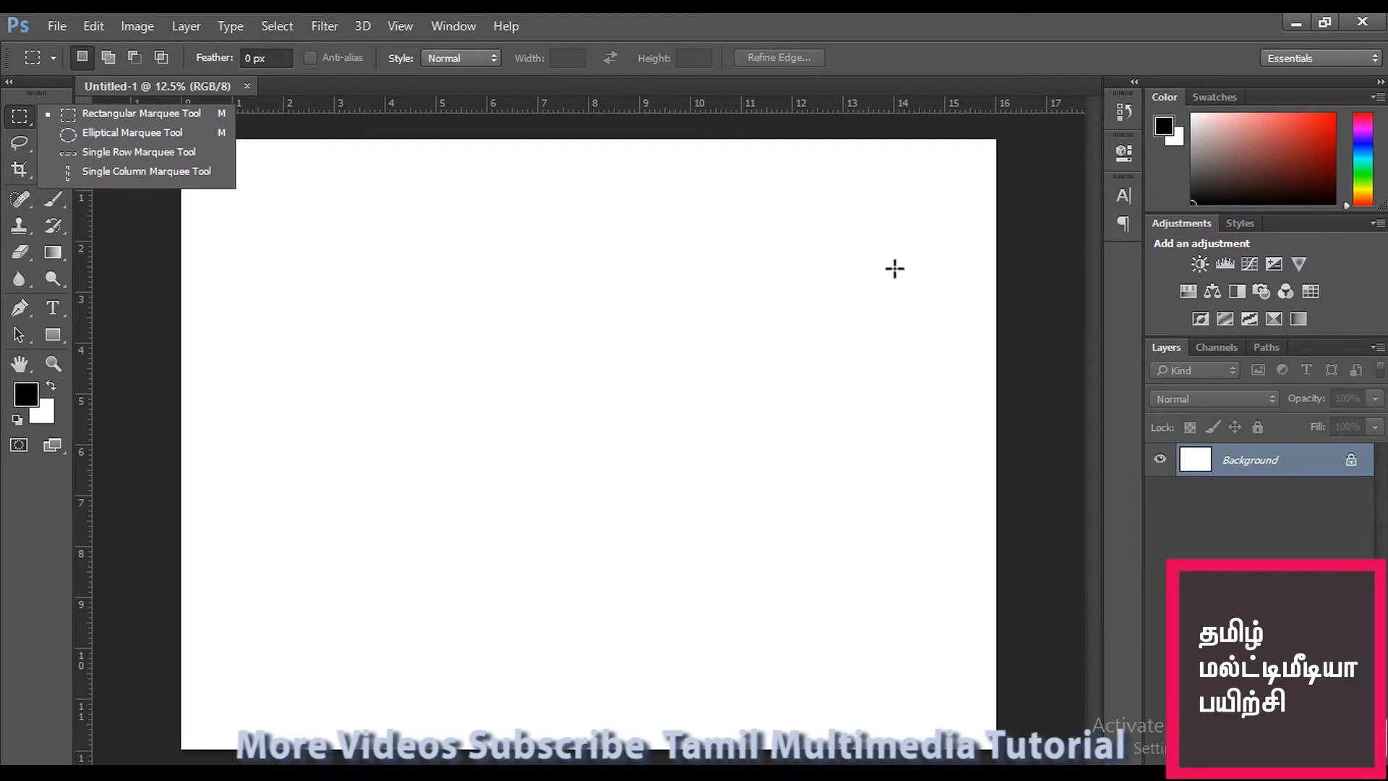
left_click(1116, 377)
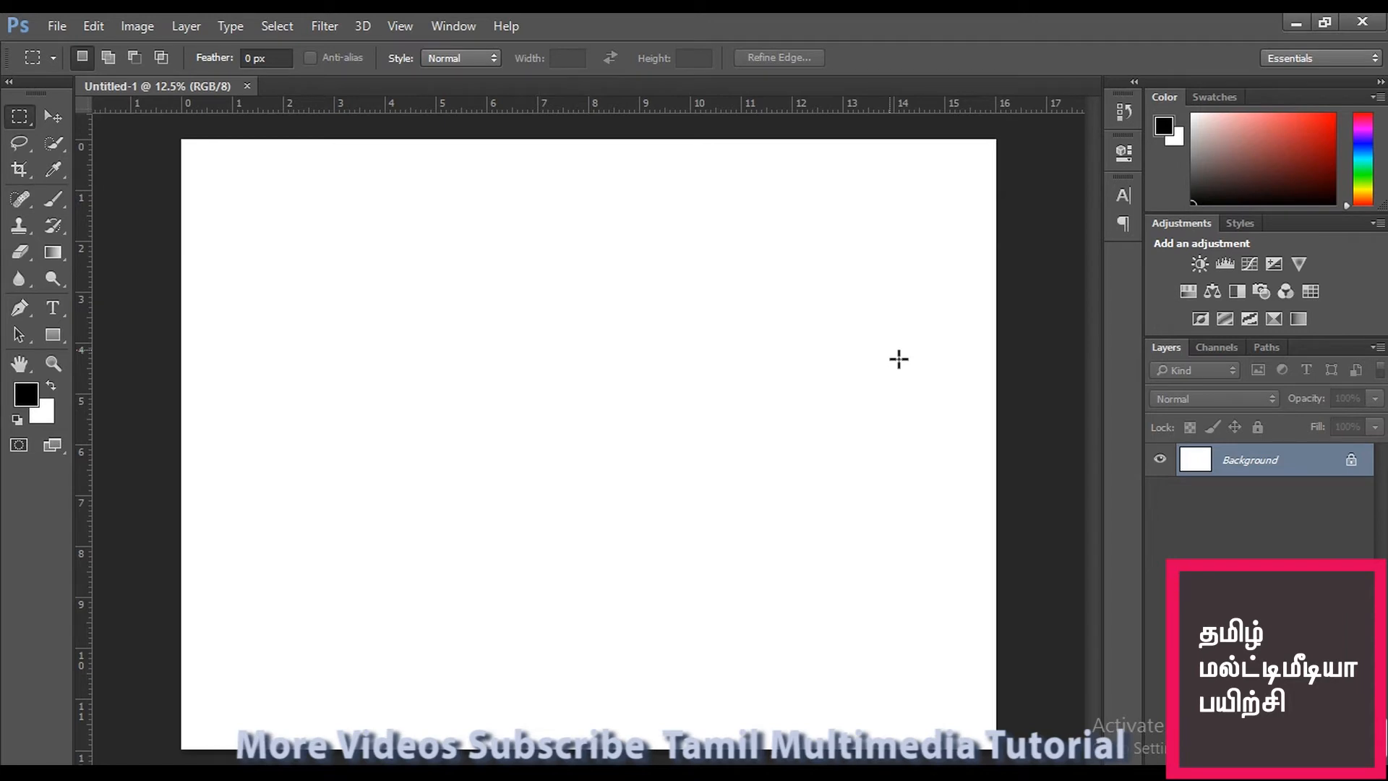
Try a selection of the entire white canvas with foreground and background fills, and clear the selection.
key("ctrl+a")
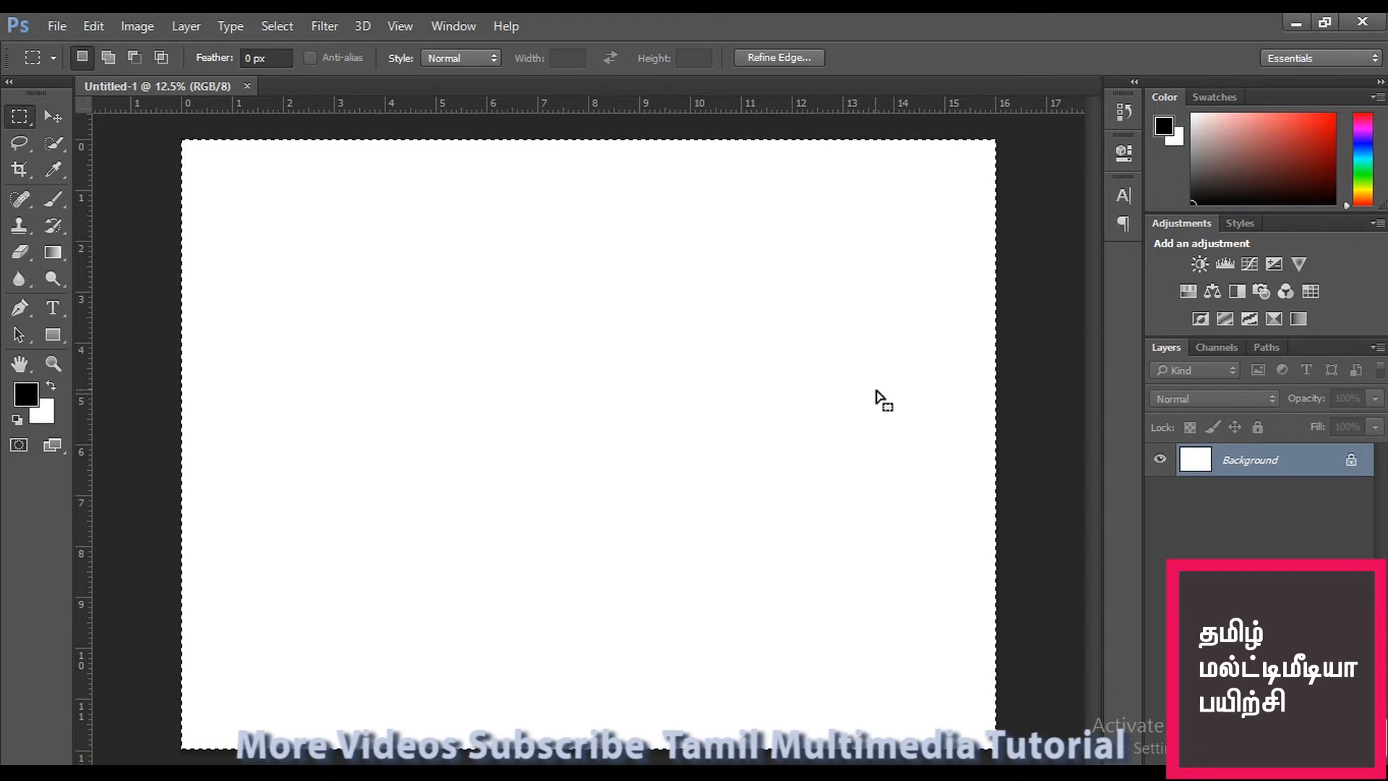
key("alt+BackSpace")
key("ctrl+BackSpace")
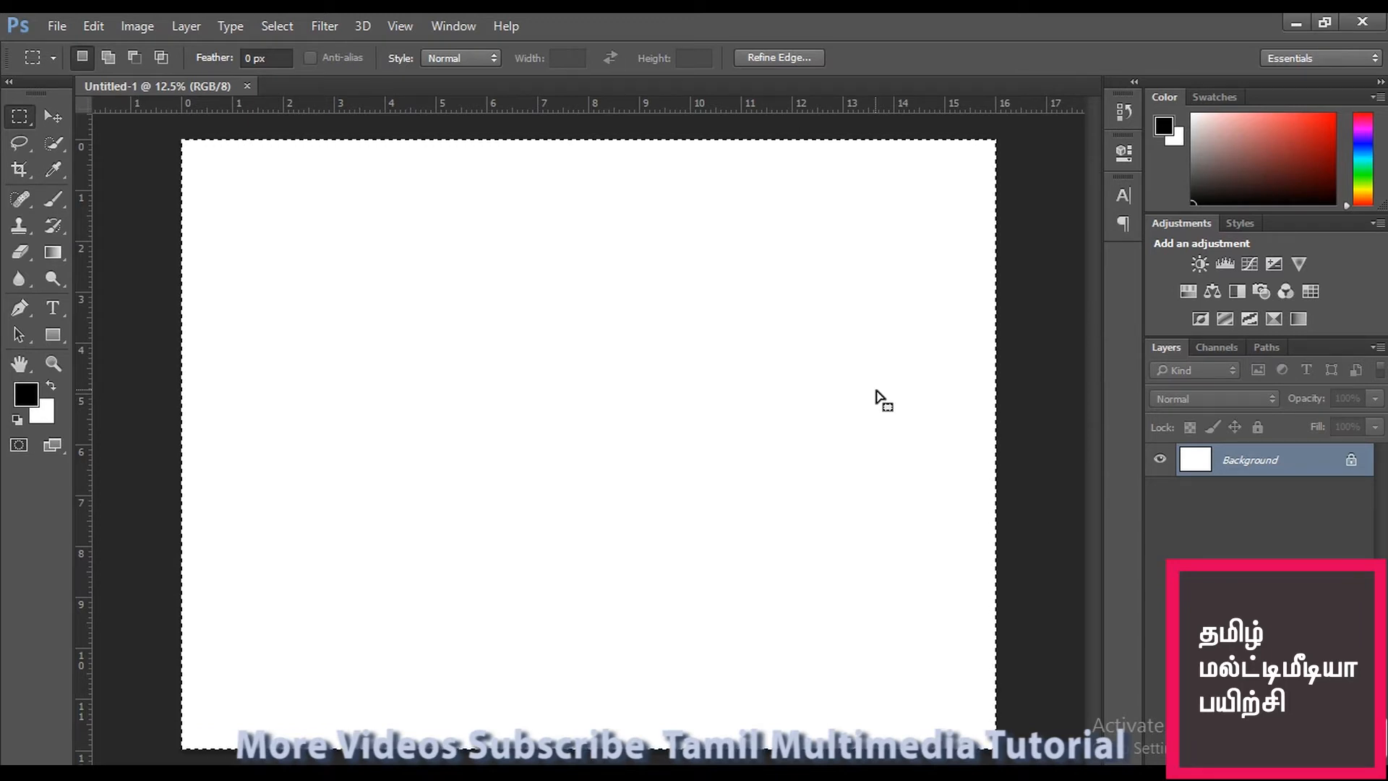
left_click(879, 470)
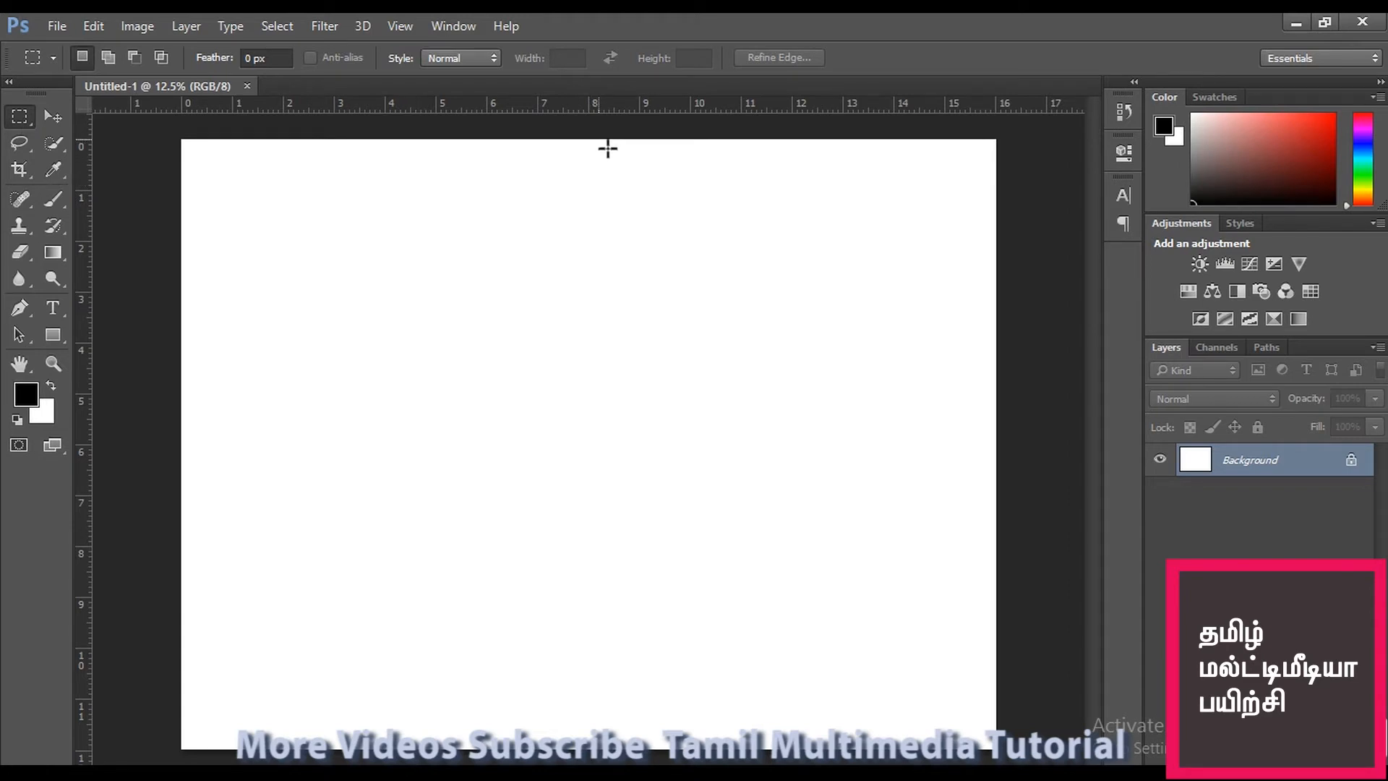
Fill the right half of the canvas with the black foreground colour using a rectangular marquee selection, and deselect.
right_click(24, 119)
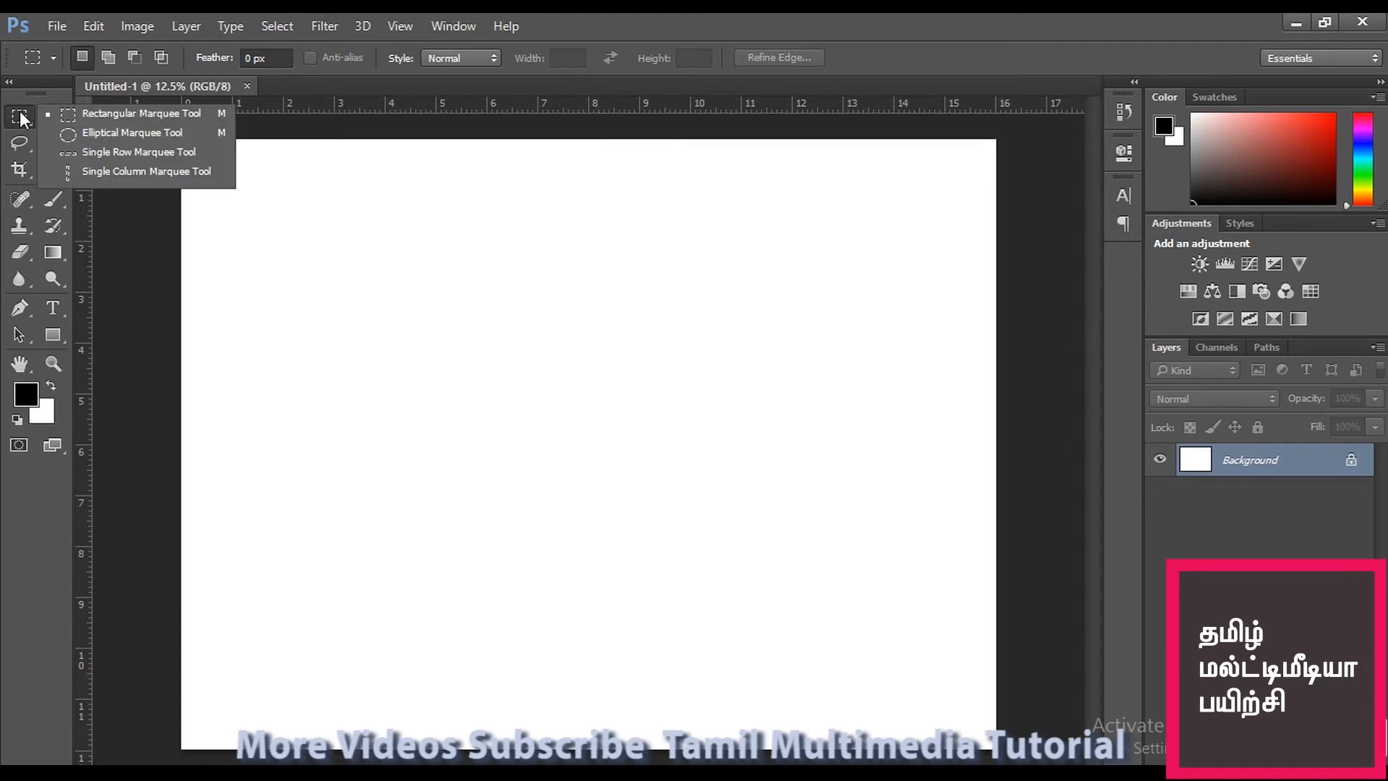
left_click(88, 110)
left_click_drag(594, 139, 1066, 734)
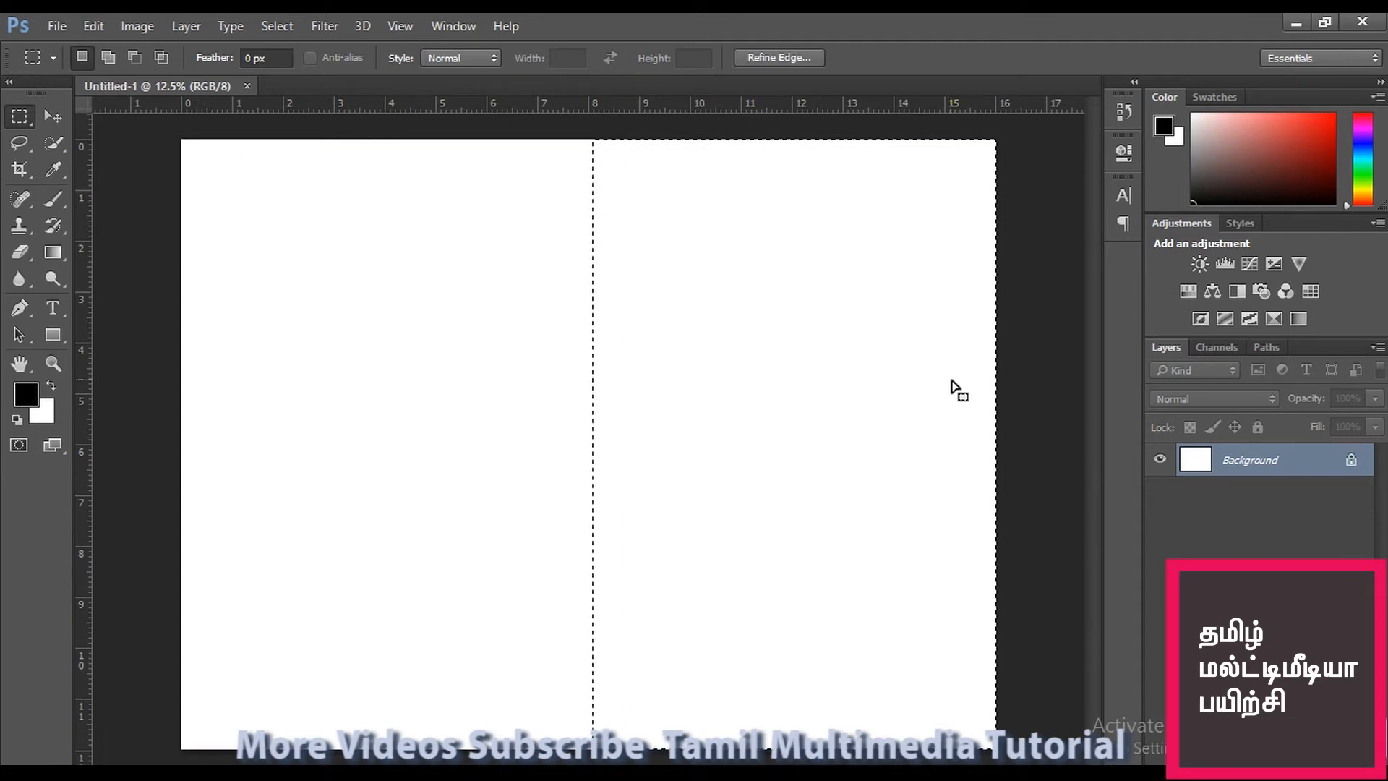
key("alt")
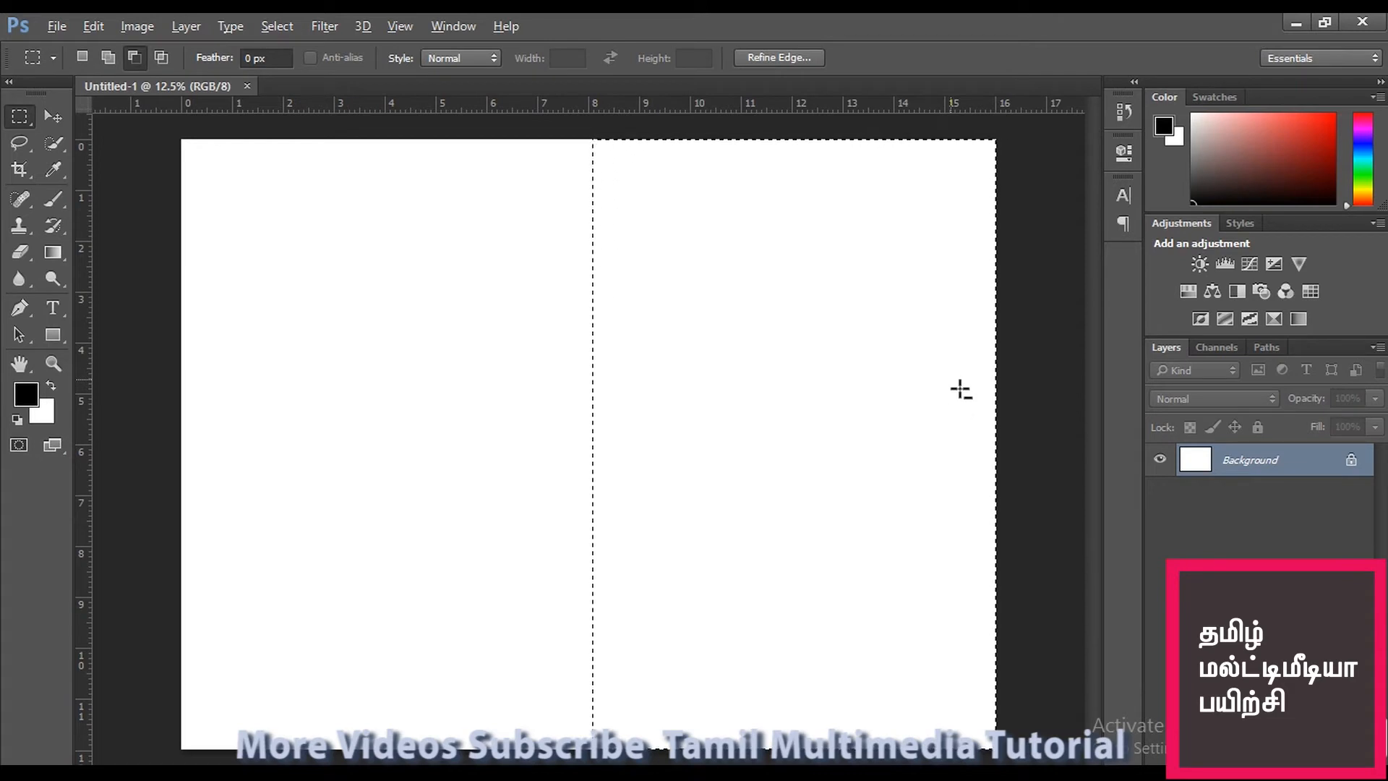
key("alt+BackSpace")
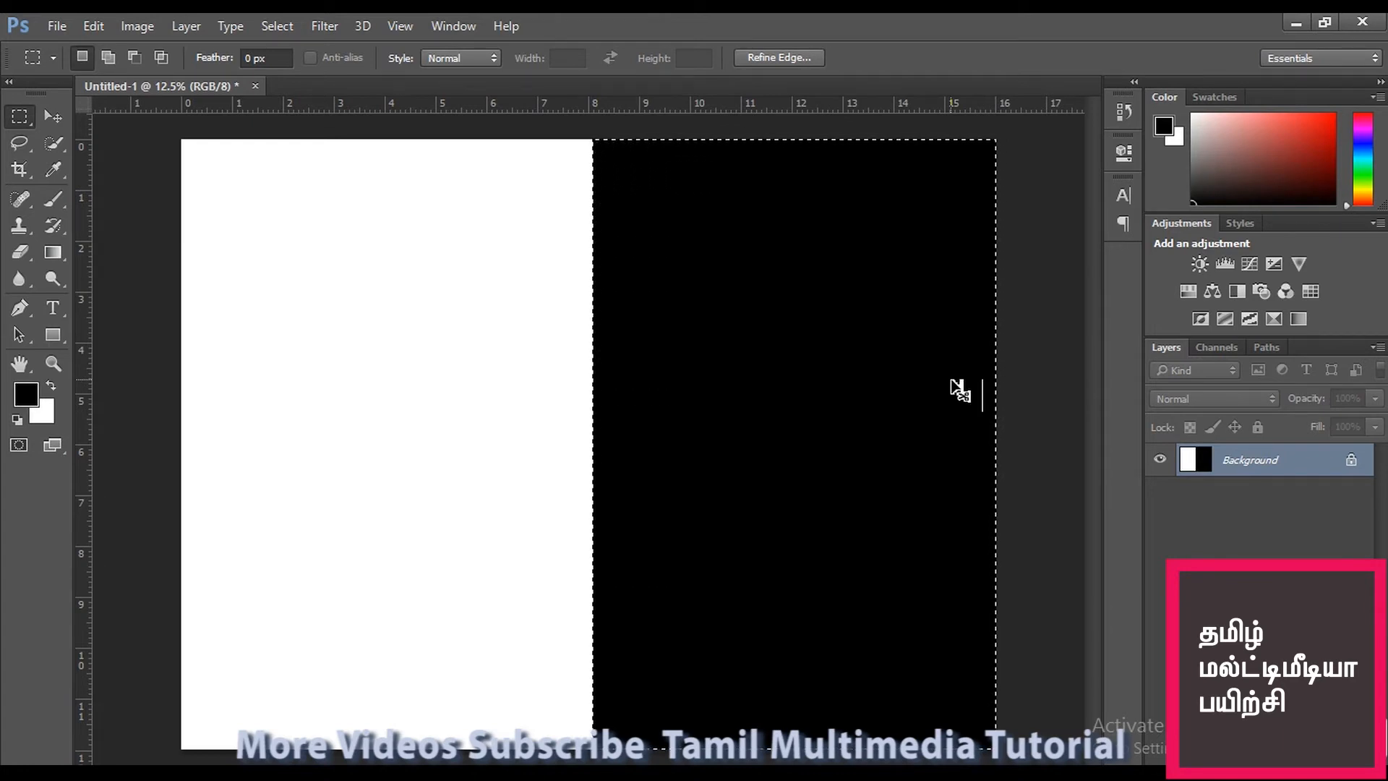
left_click(960, 391)
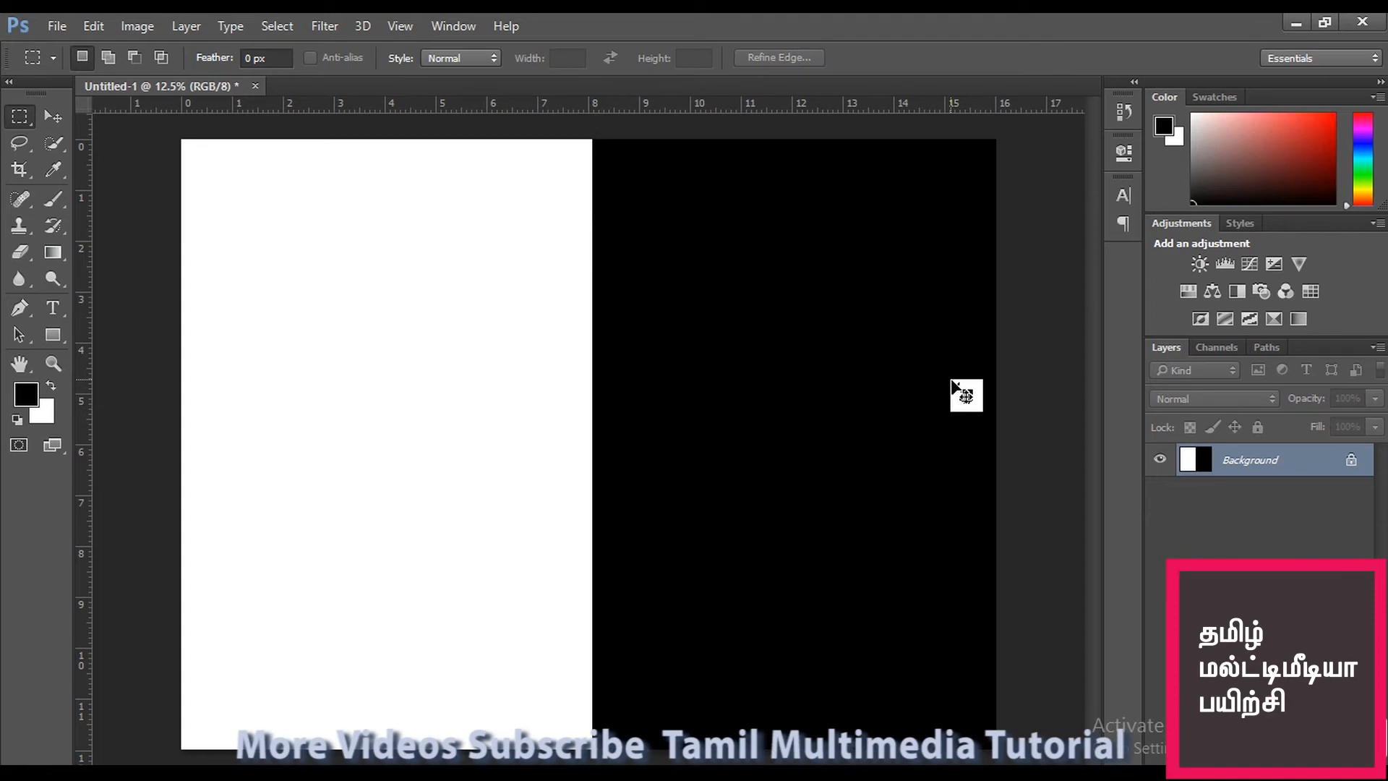
key("ctrl+o")
left_click(1154, 331)
scroll(1153, 329, "down", 10)
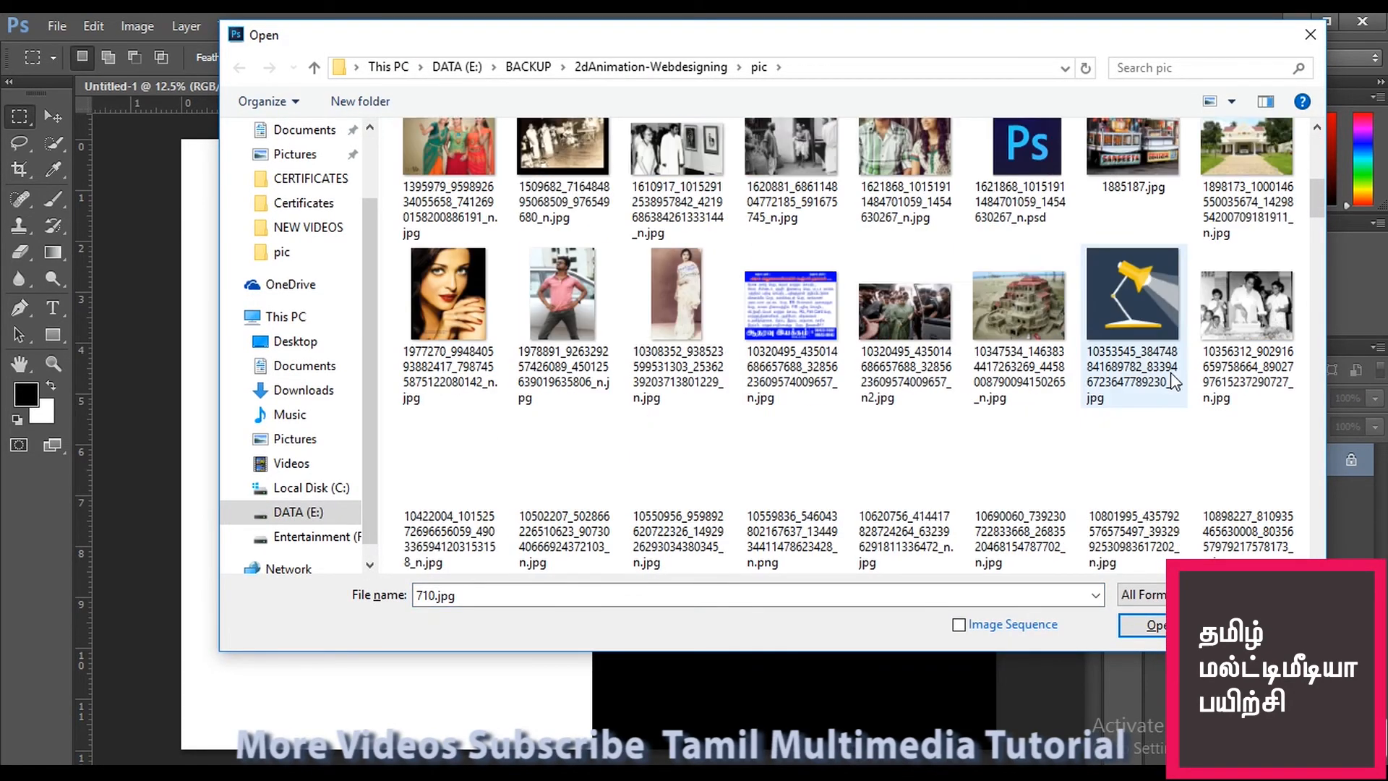
scroll(1176, 382, "down", 6)
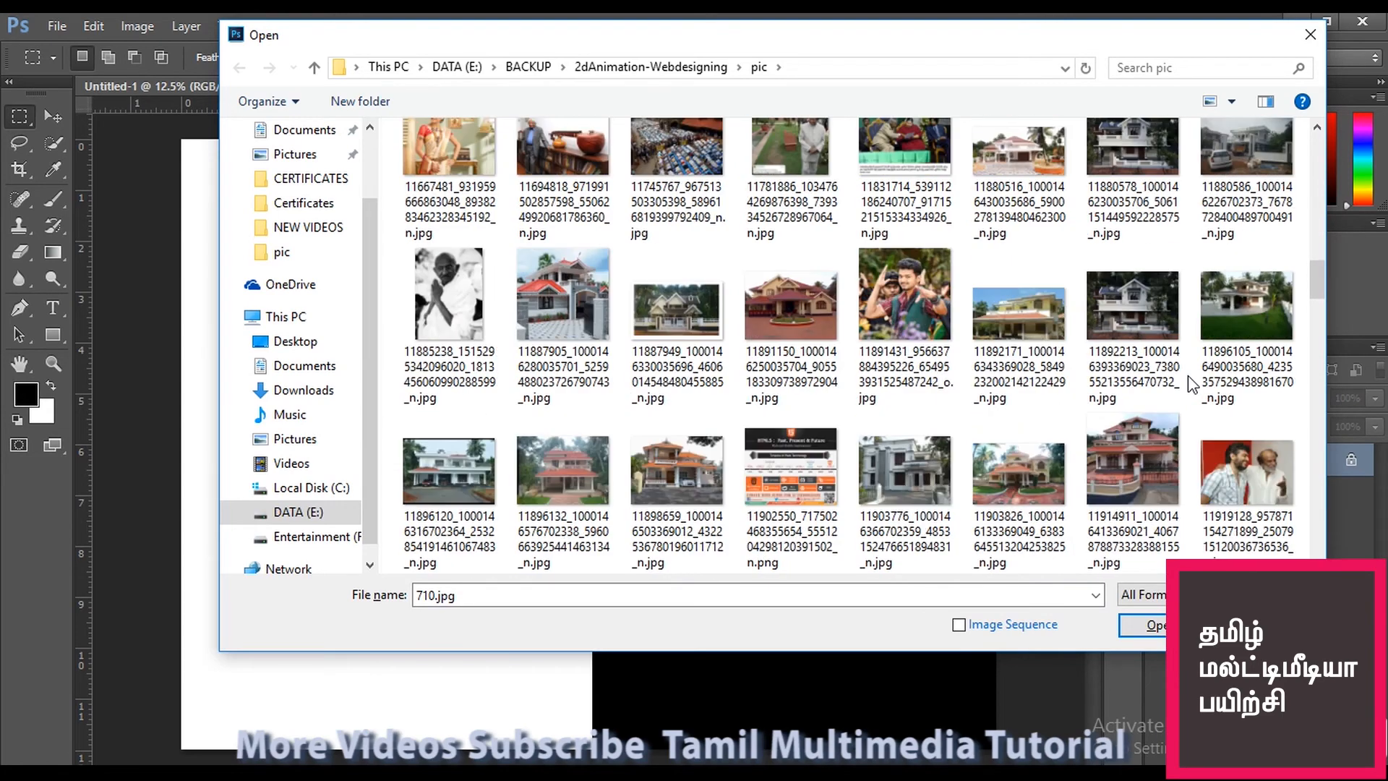
scroll(1191, 384, "down", 3)
left_click(1247, 210)
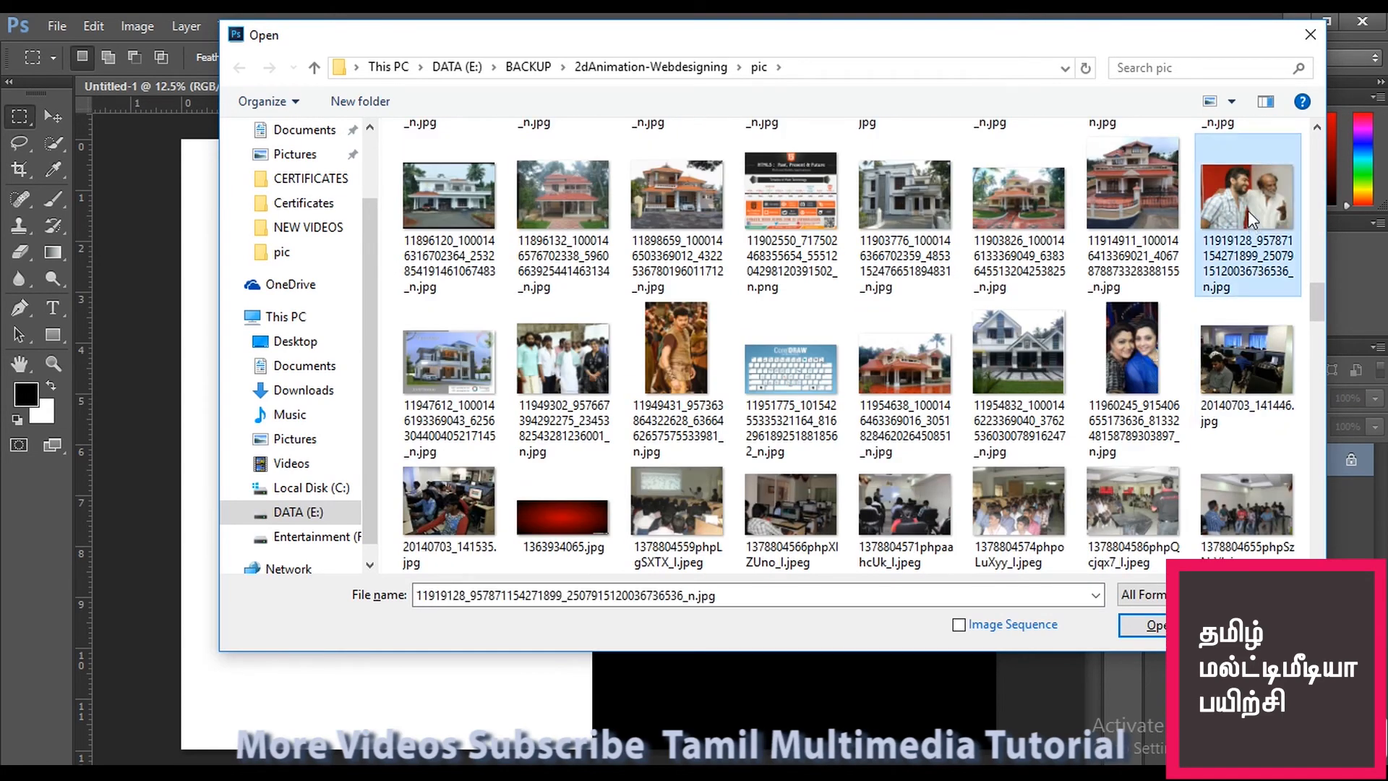
left_click(1136, 626)
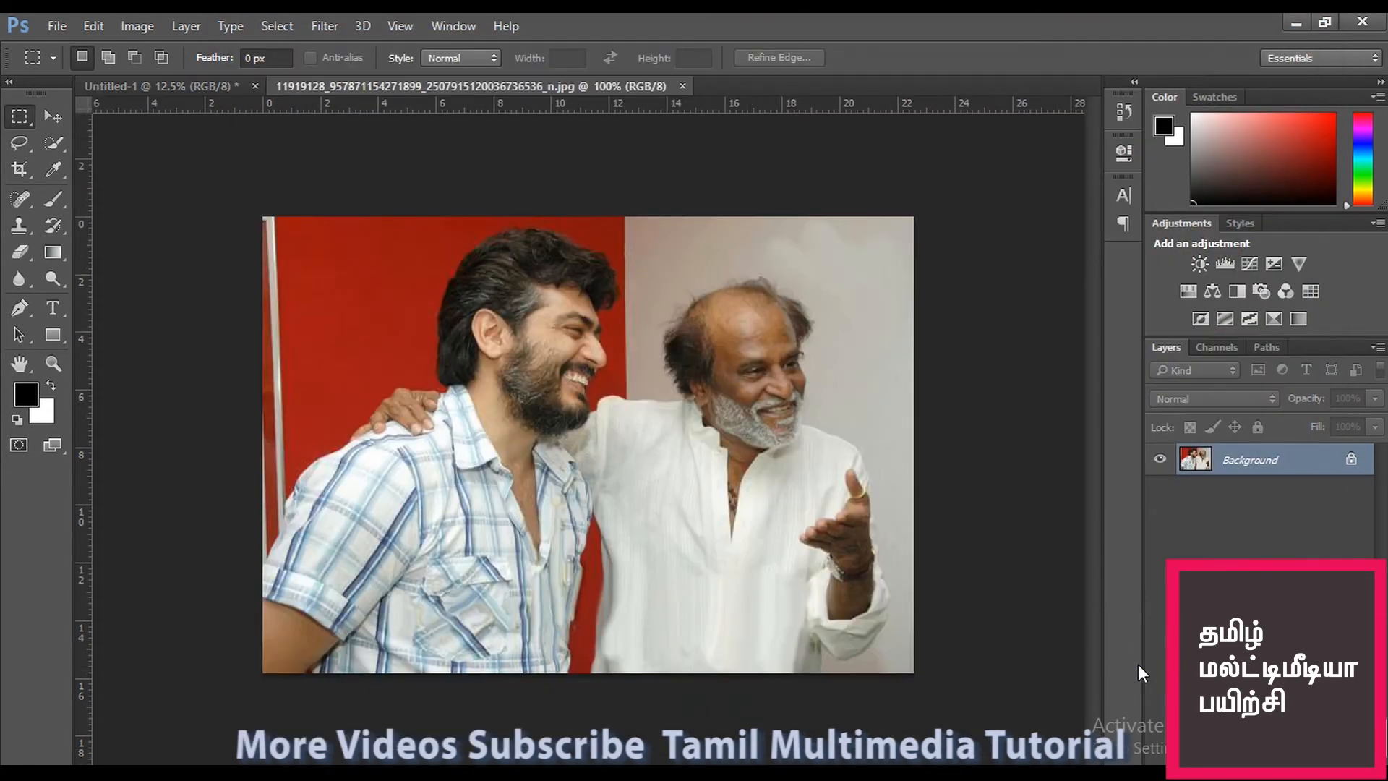
Copy a full-height rectangular selection around the man in the white shirt and paste it into Untitled-1.
right_click(22, 119)
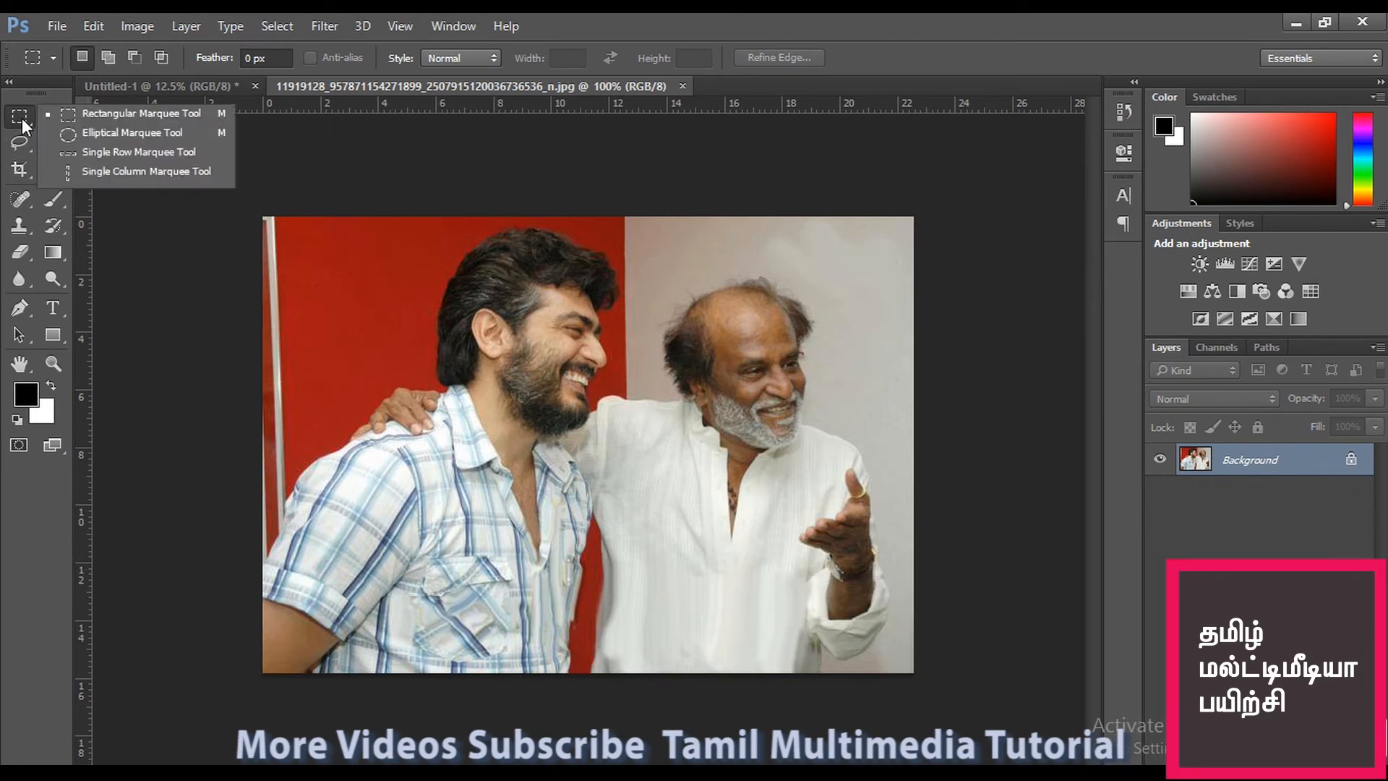
left_click(118, 120)
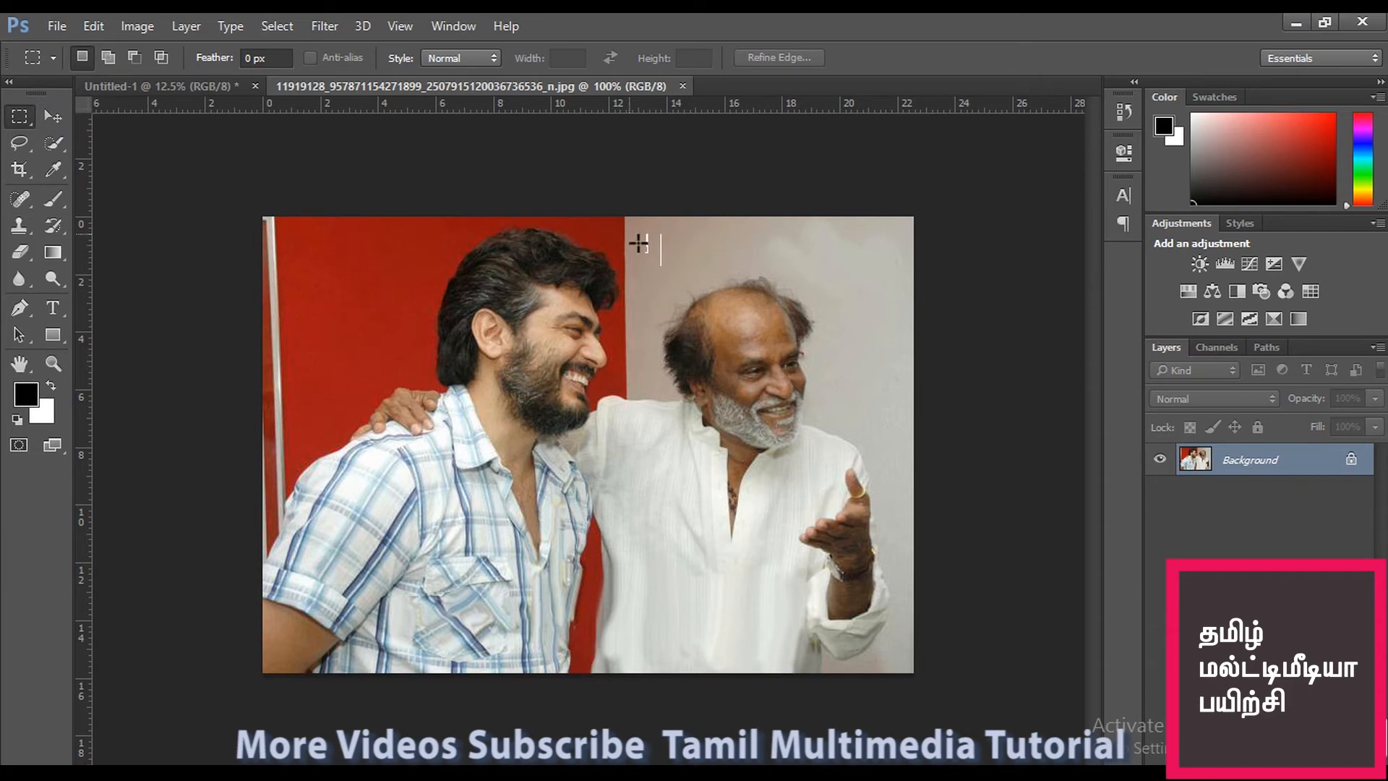
left_click_drag(634, 224, 933, 689)
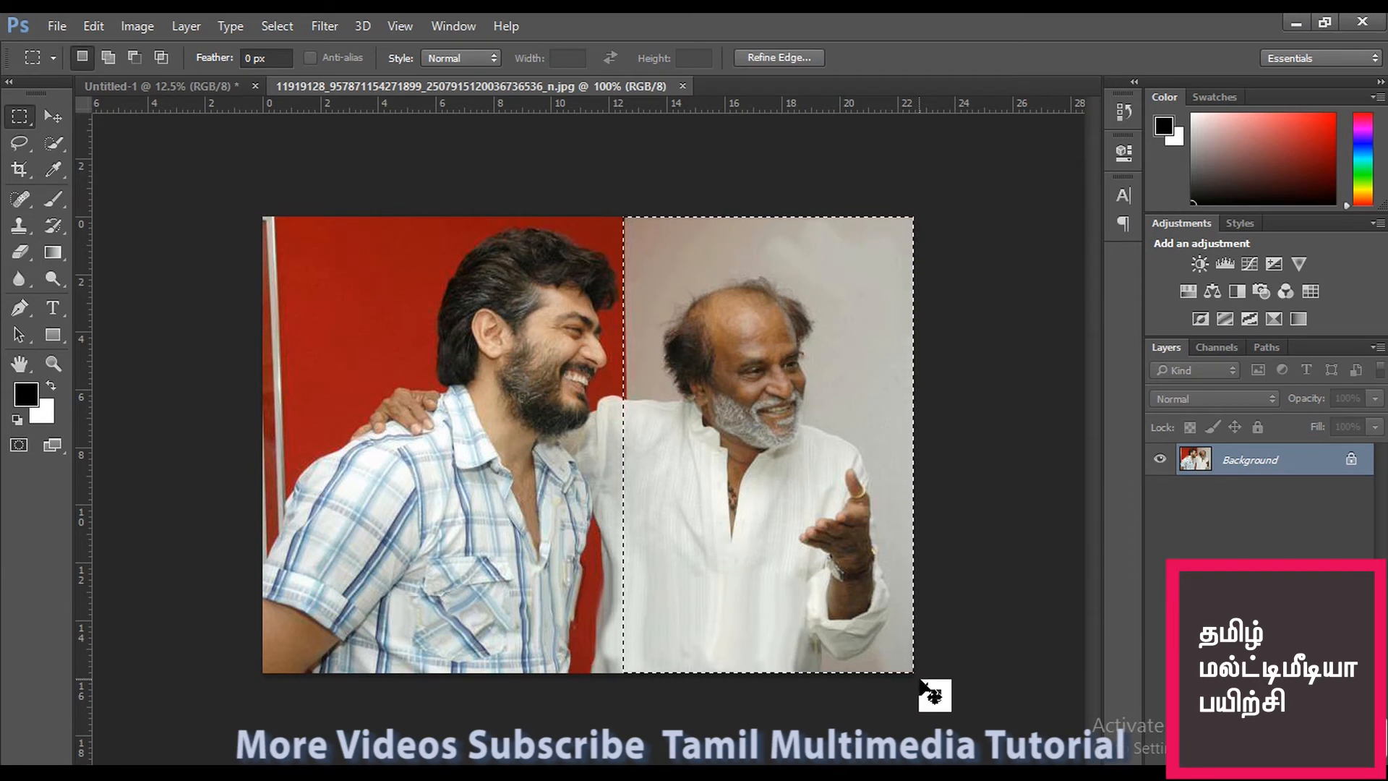
key("ctrl+Tab")
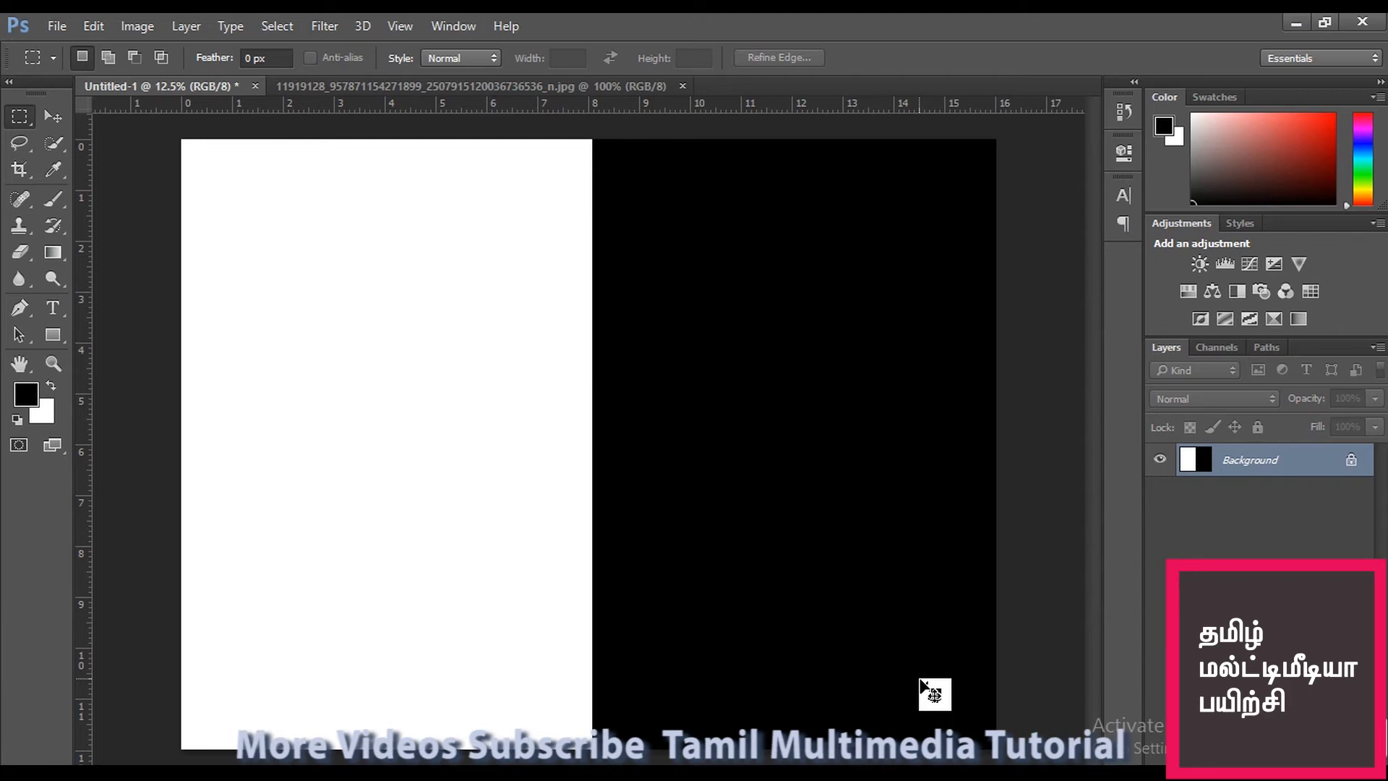
key("ctrl+v")
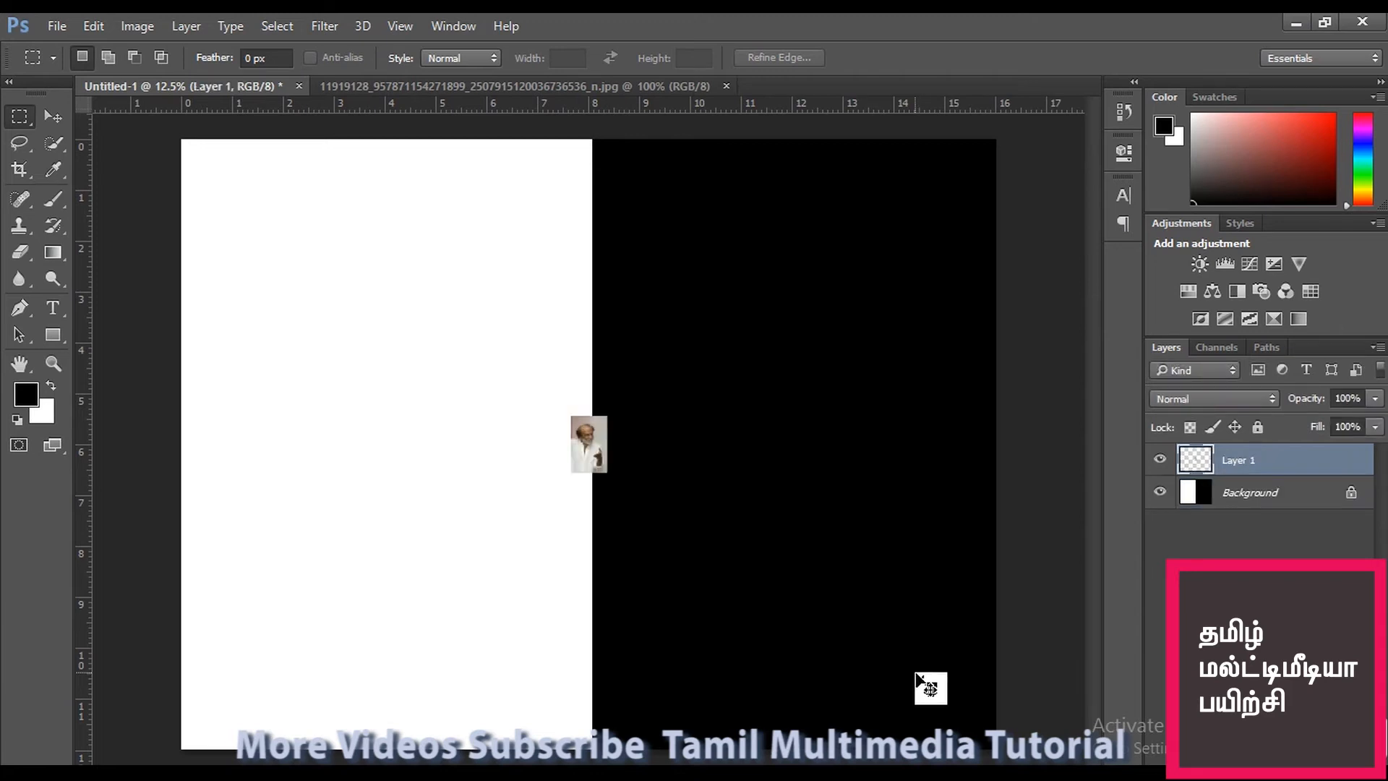
Scale the pasted rectangular cutout to about 853% and place it across the boundary between the white and black halves.
key("ctrl+t")
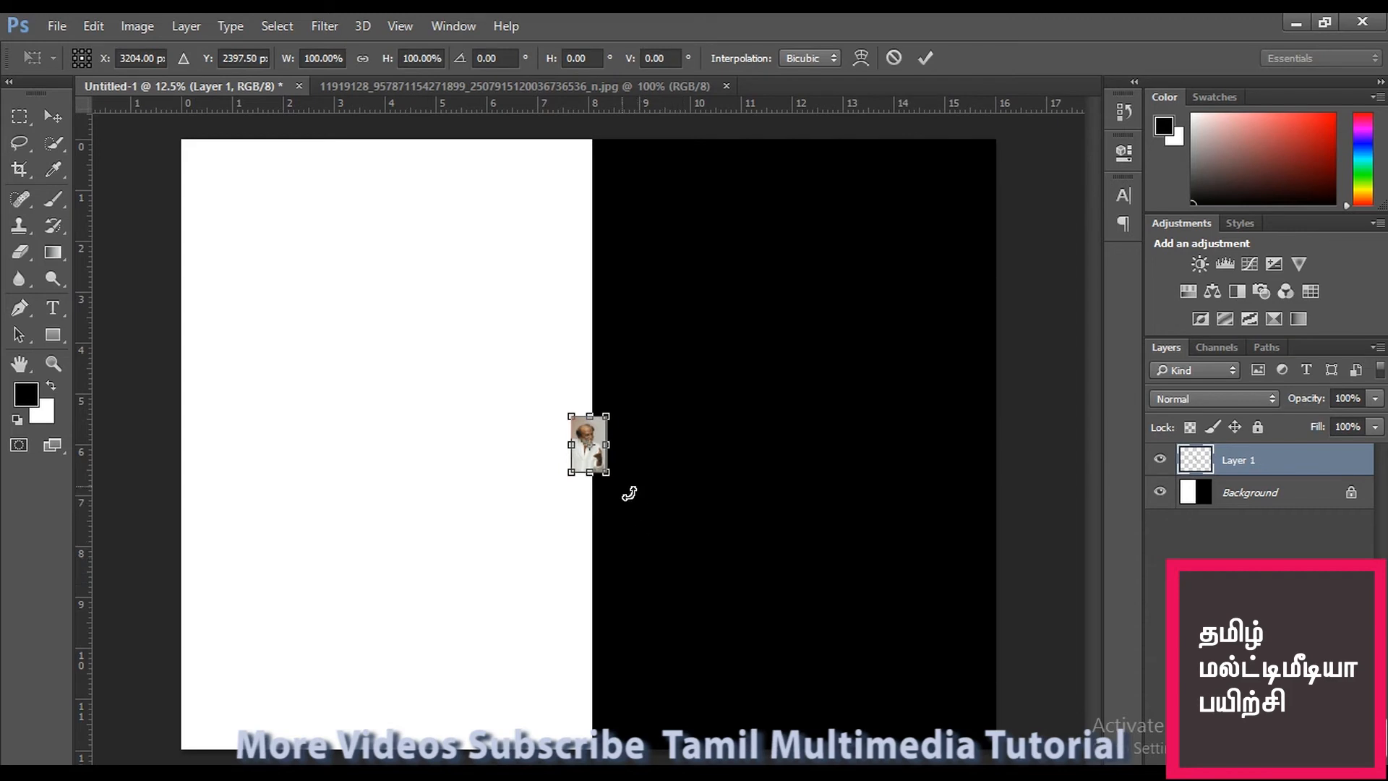
left_click_drag(616, 485, 868, 700)
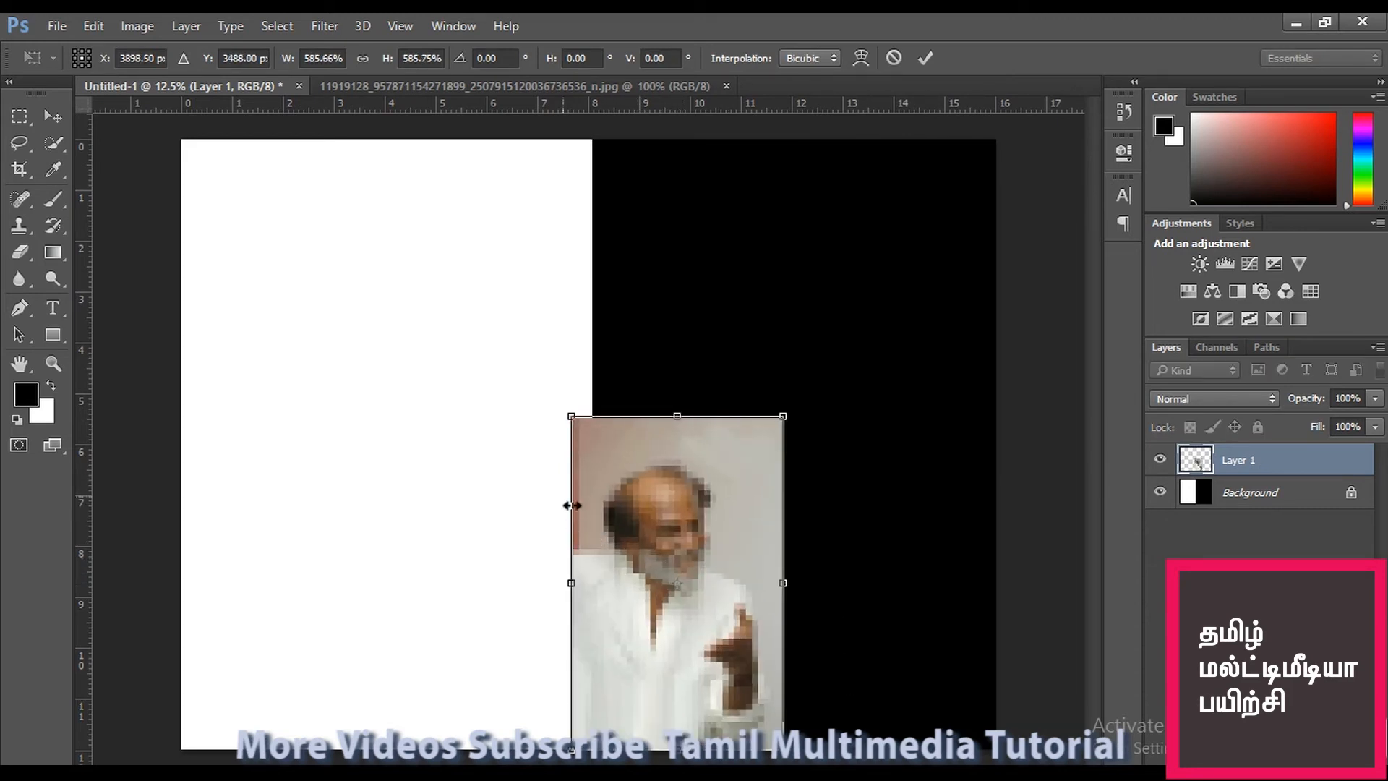
left_click_drag(632, 483, 441, 294)
left_click_drag(598, 567, 746, 694)
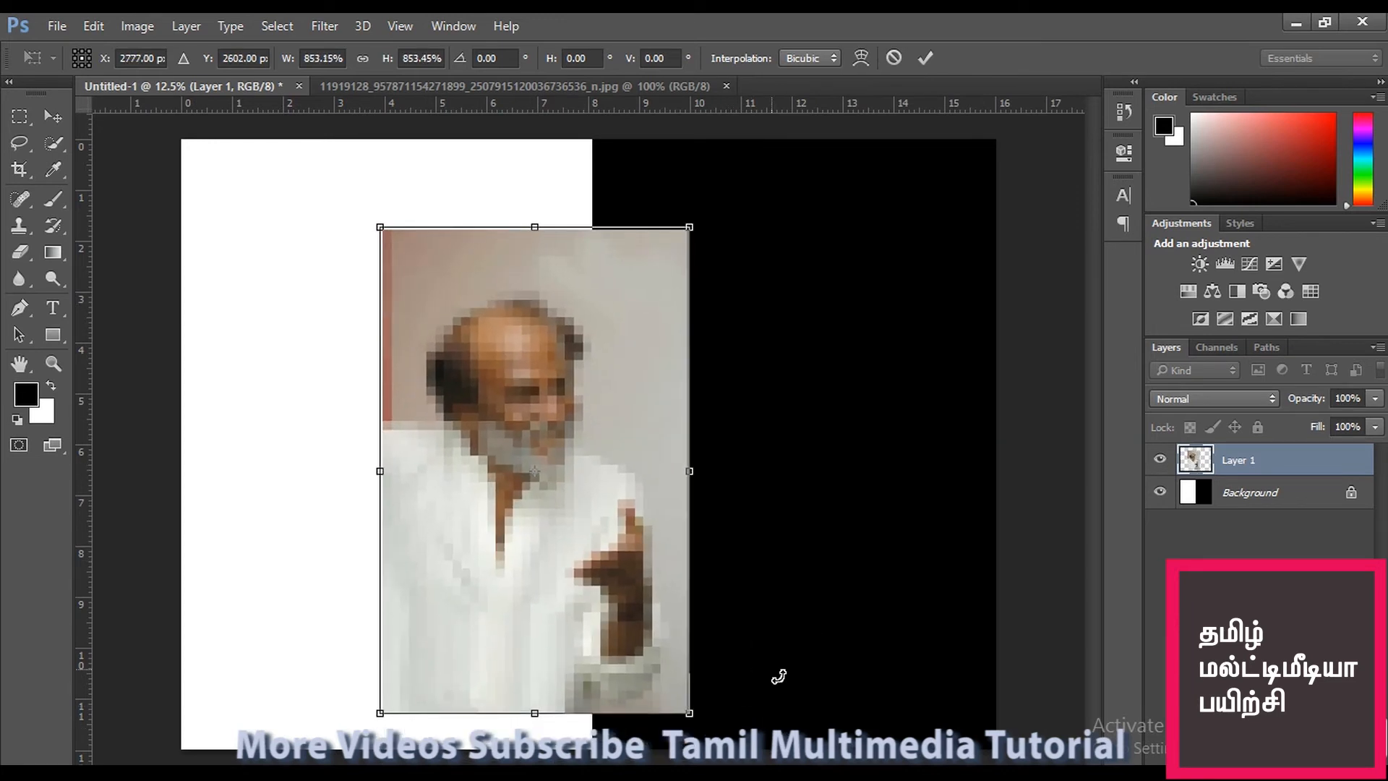
key("Return")
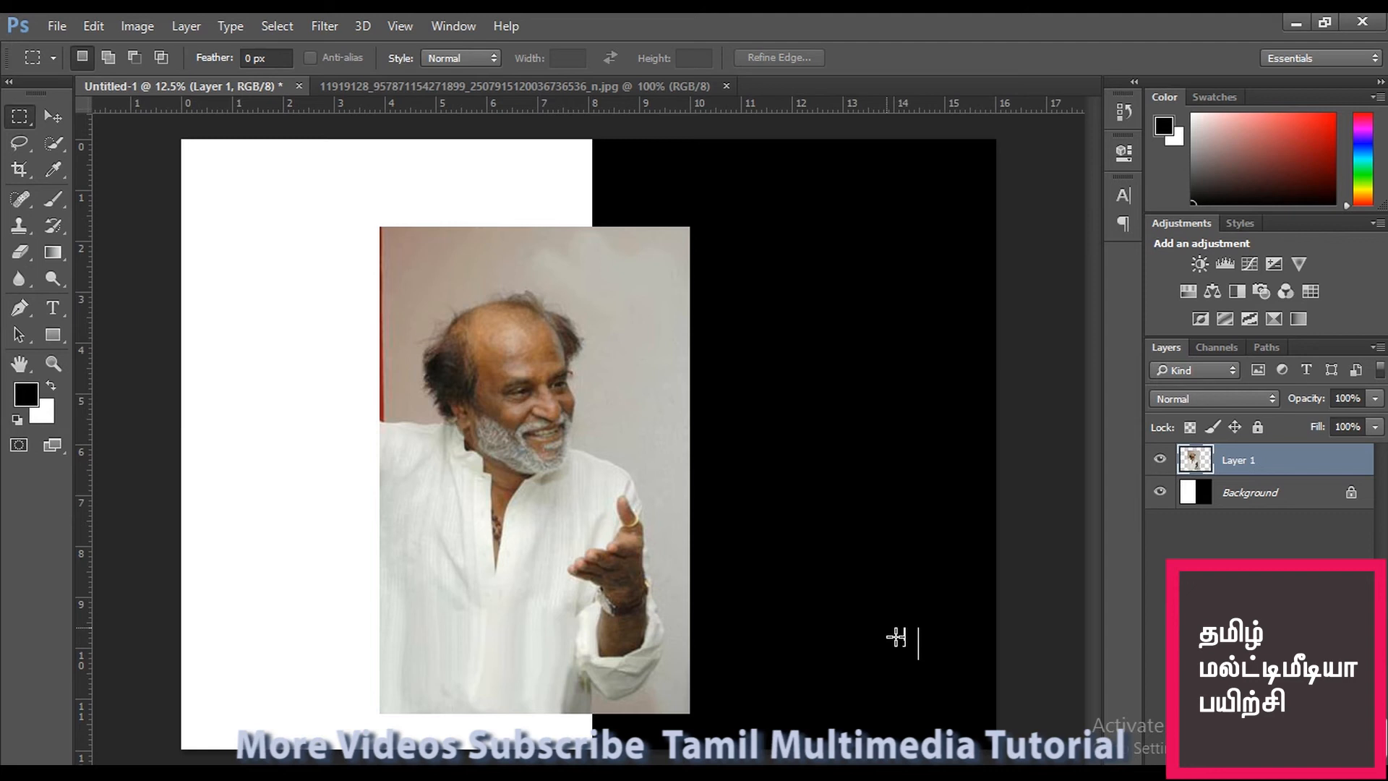
key("ctrl+BackSpace")
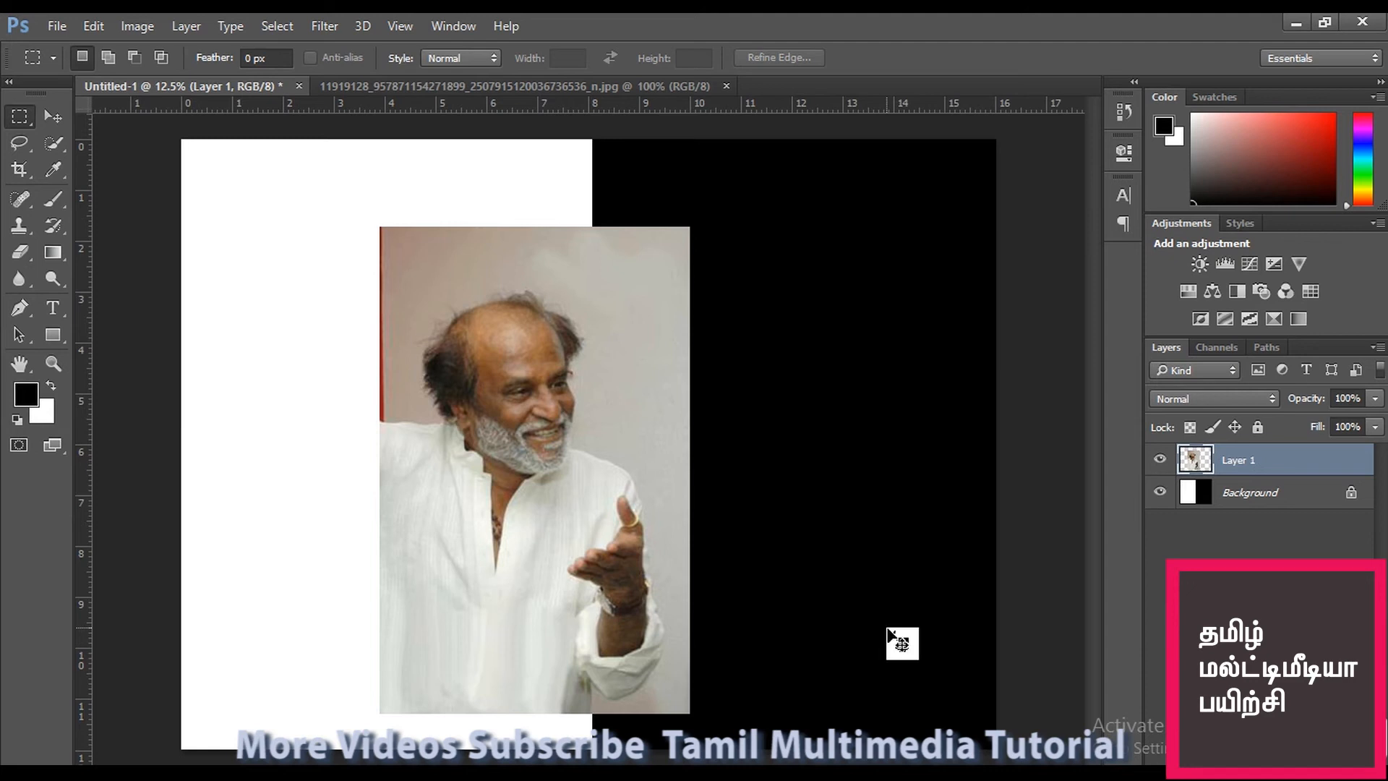
left_click_drag(888, 629, 843, 464)
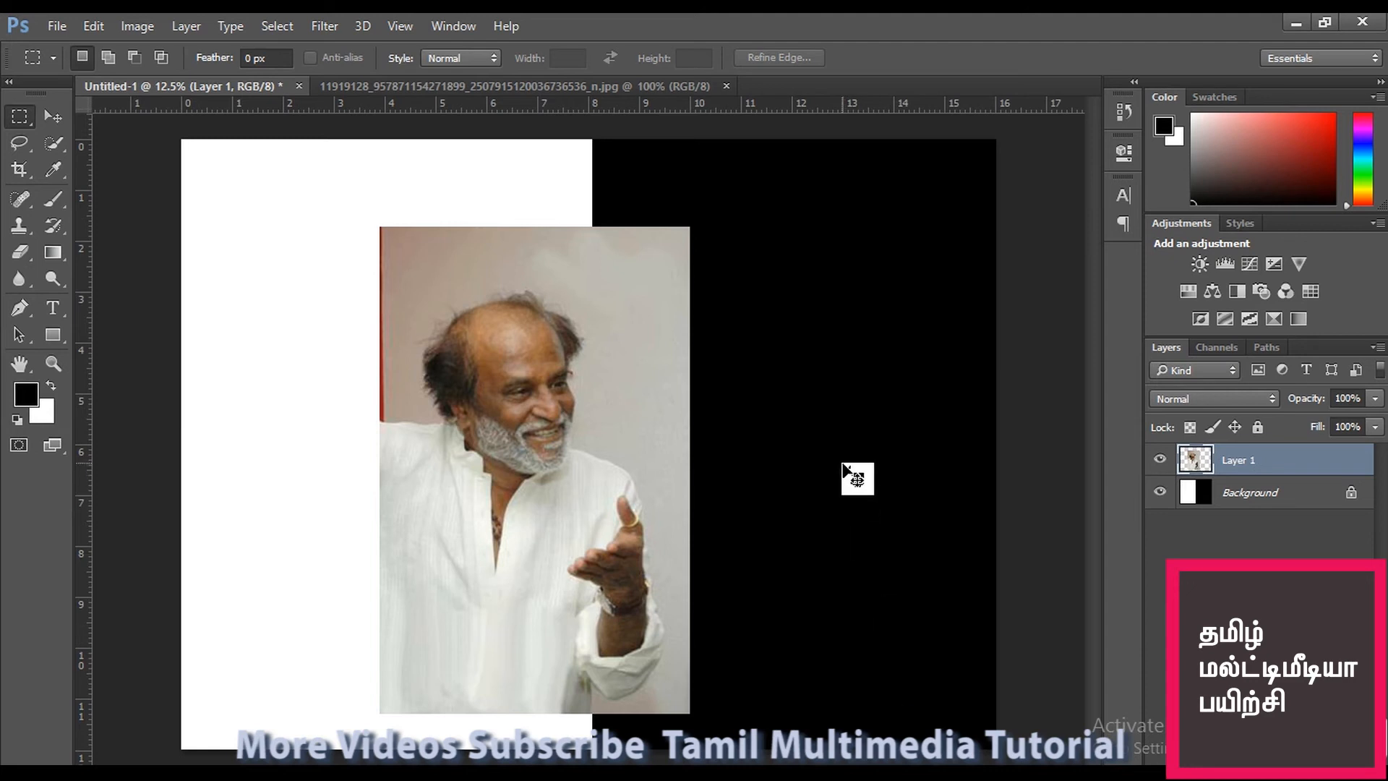
In the photo, replace the rectangular selection with an elliptical one about 8.5 cm wide around the head of the man in the checked shirt.
key("ctrl+Tab")
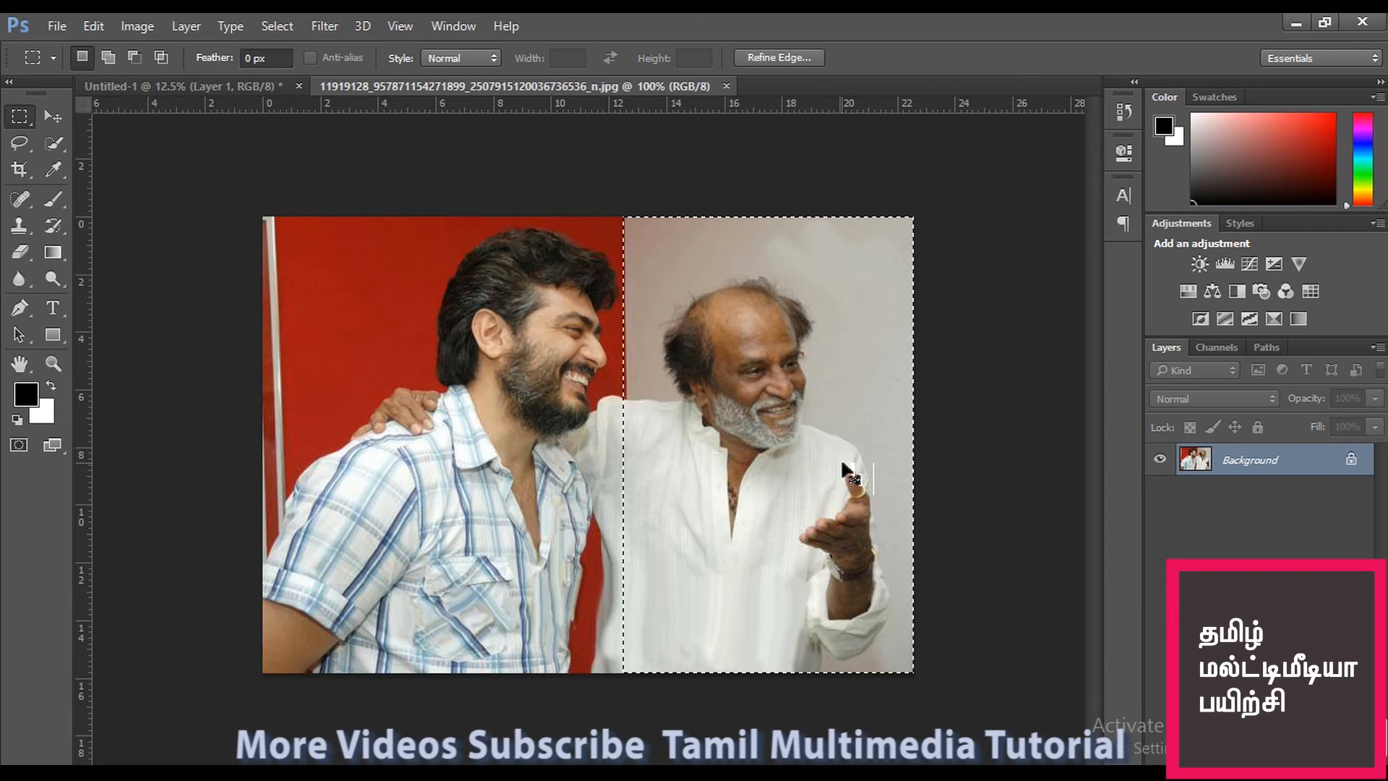
key("ctrl+d")
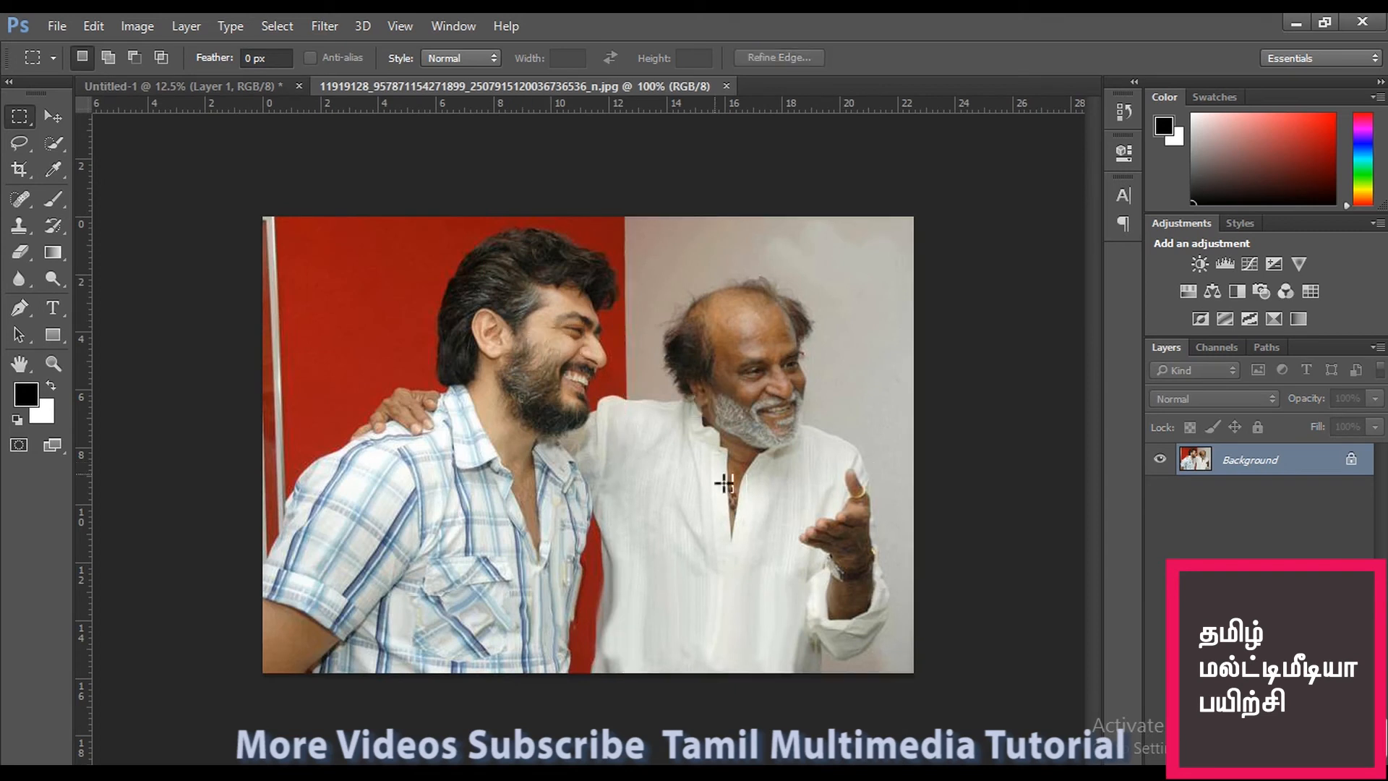
right_click(26, 119)
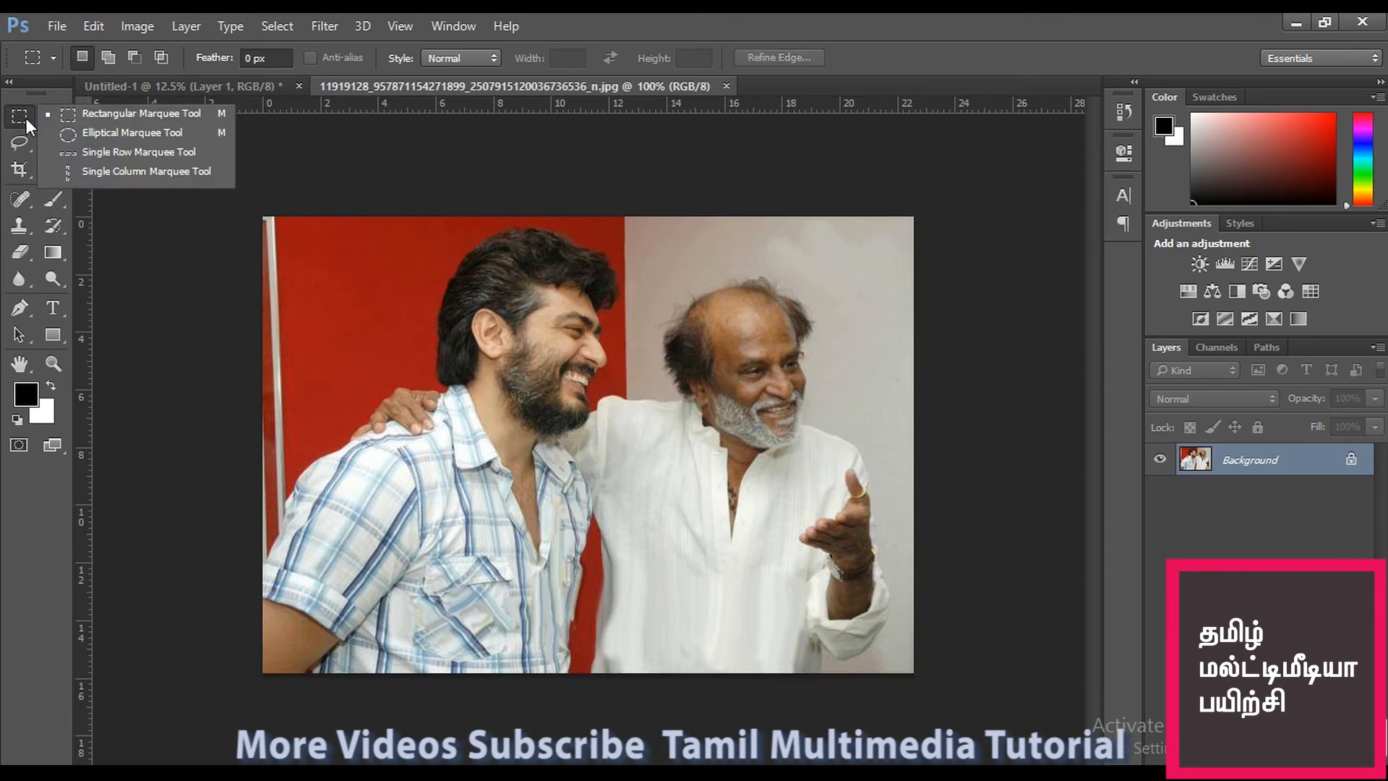
left_click(79, 136)
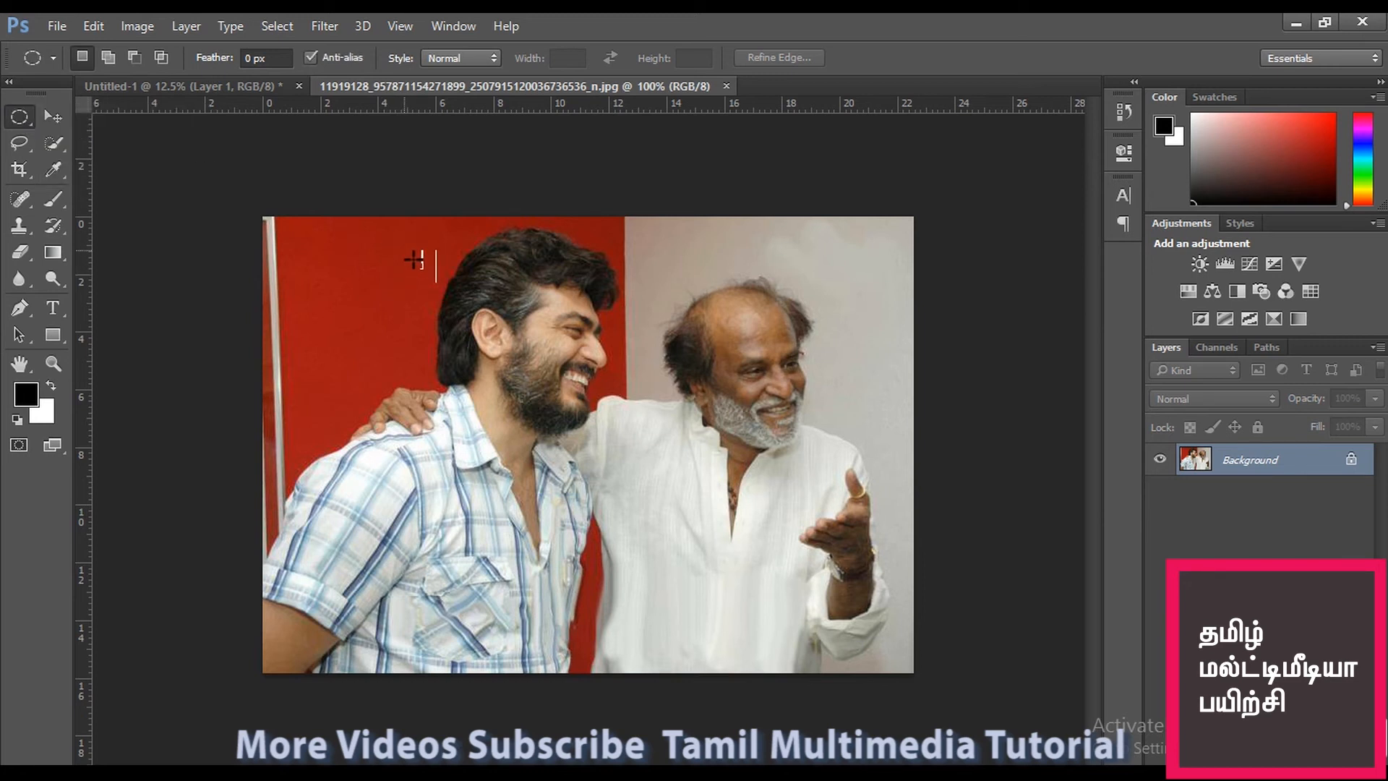
left_click_drag(420, 231, 655, 471)
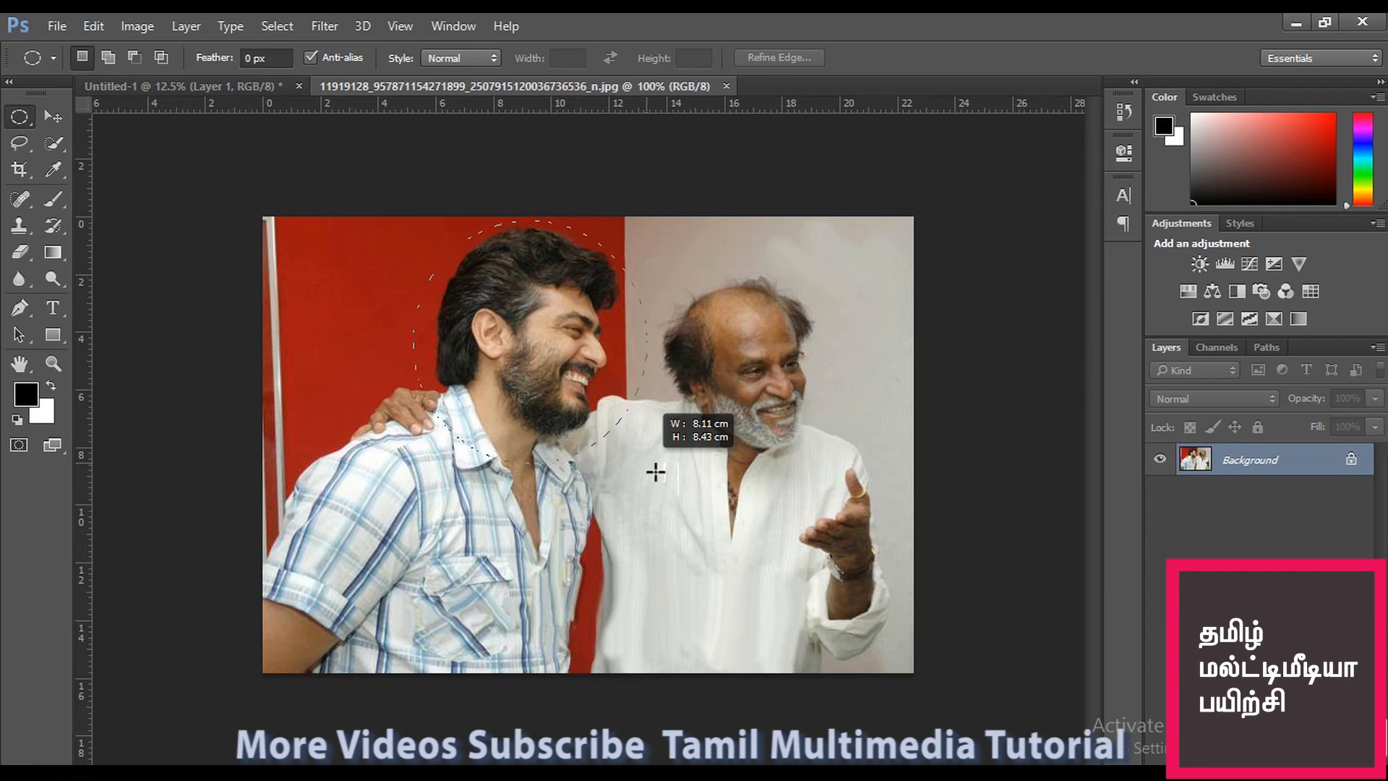
left_click_drag(655, 472, 665, 477)
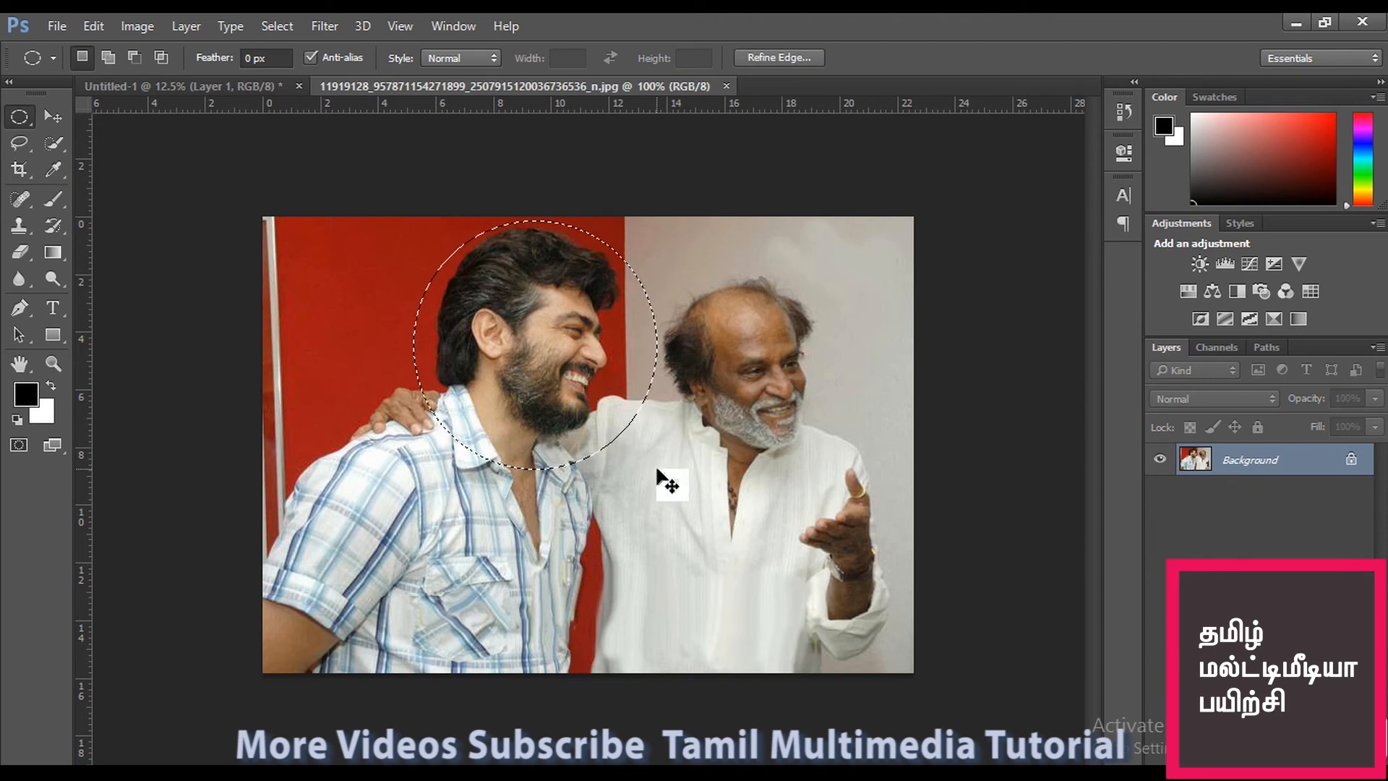
Paste the round head cutout into Untitled-1, scaled to about 1381% and placed partly over the first cutout and the black half.
key("ctrl+Tab")
key("ctrl+v")
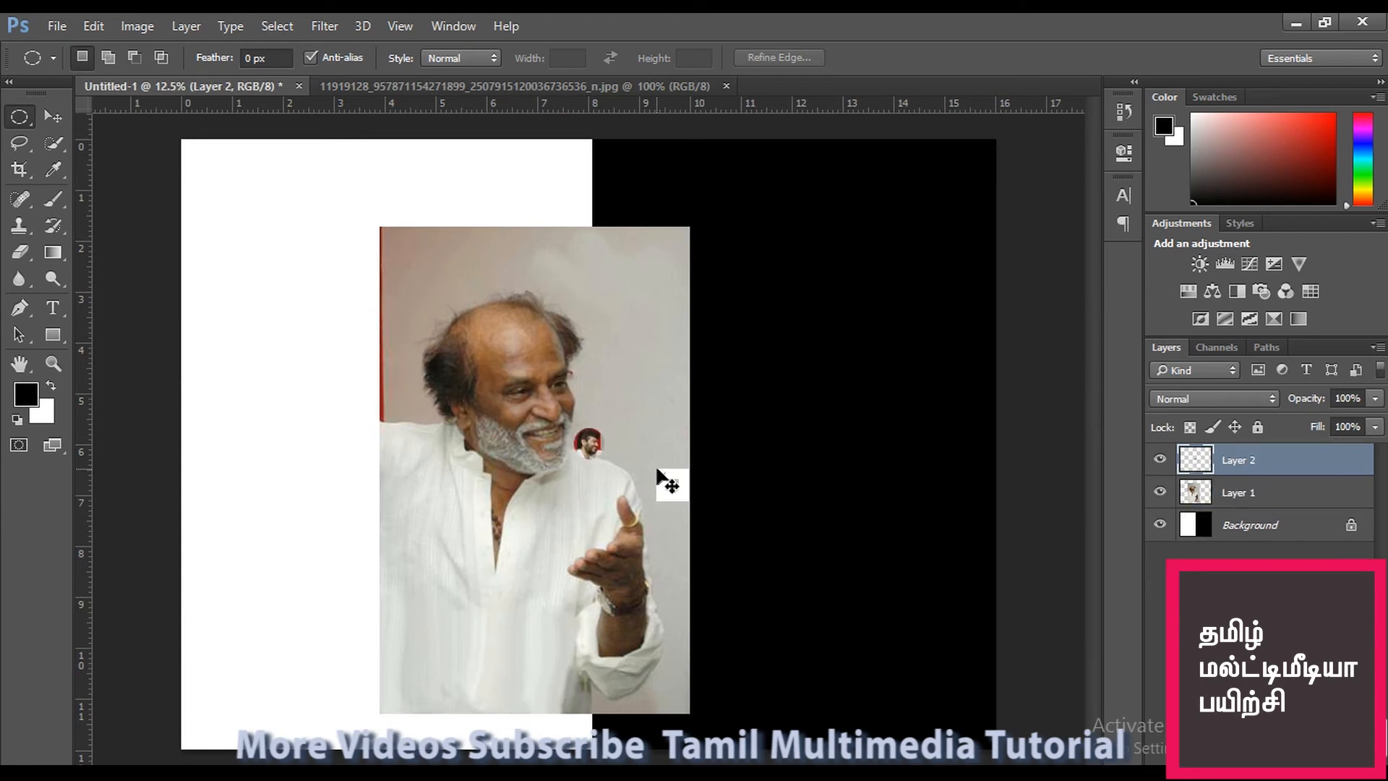
key("ctrl+t")
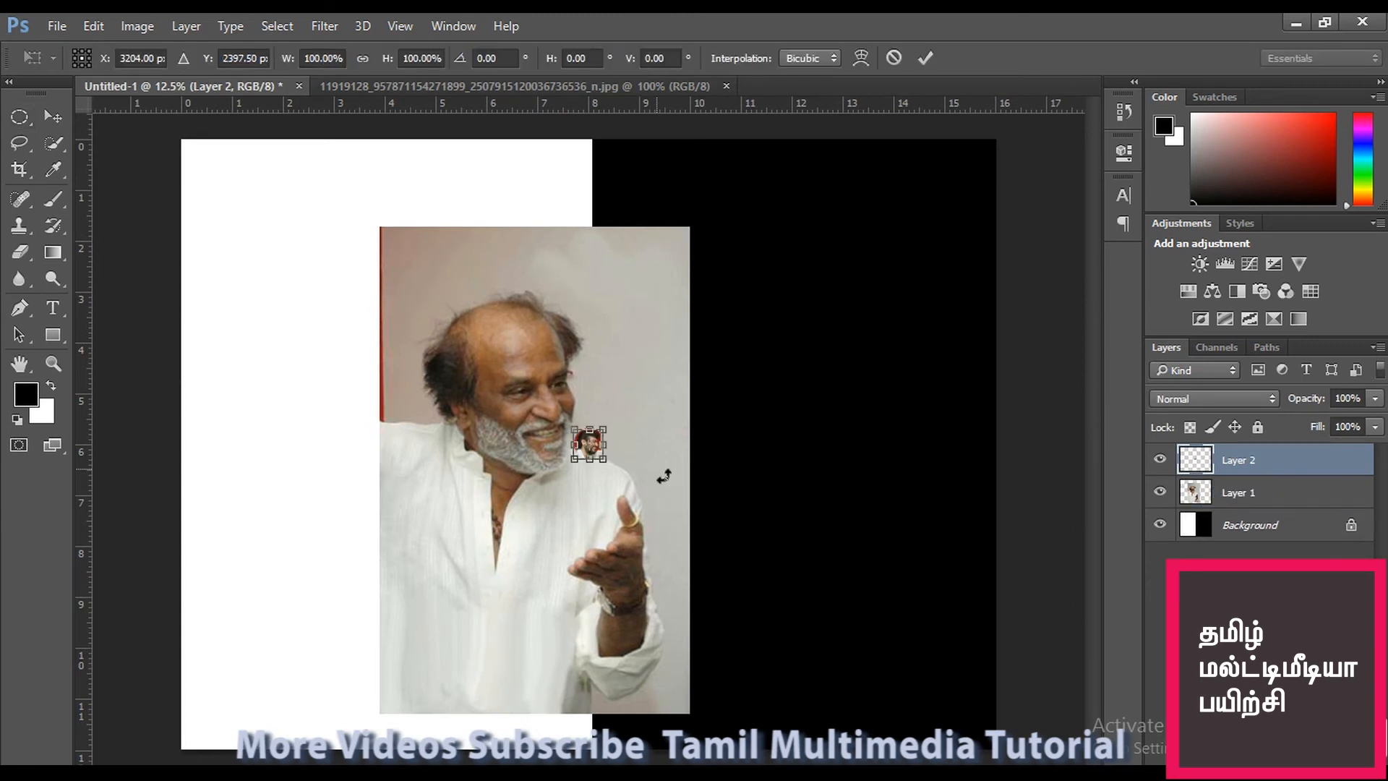
left_click_drag(613, 464, 976, 688)
left_click_drag(832, 599, 691, 439)
left_click_drag(772, 620, 871, 712)
left_click_drag(779, 534, 847, 493)
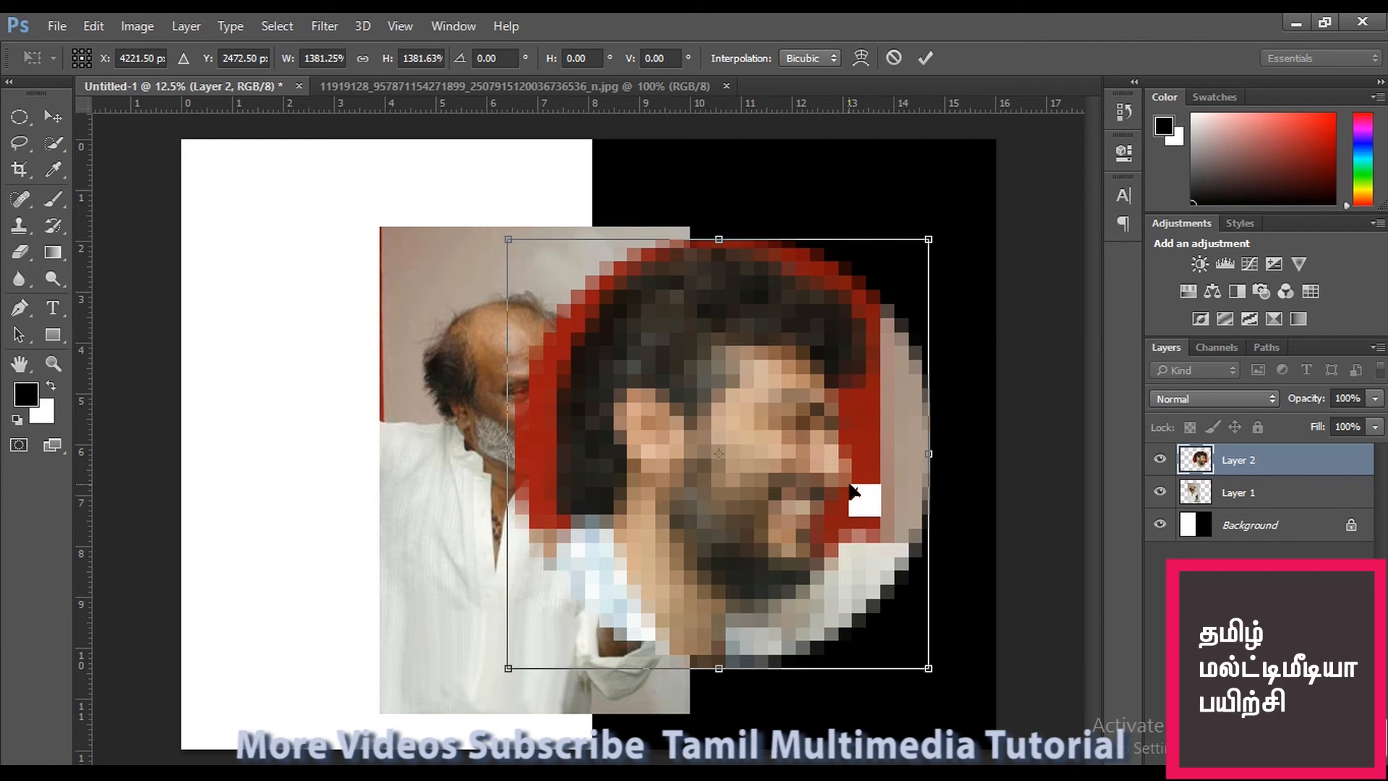
key("Return")
key("m")
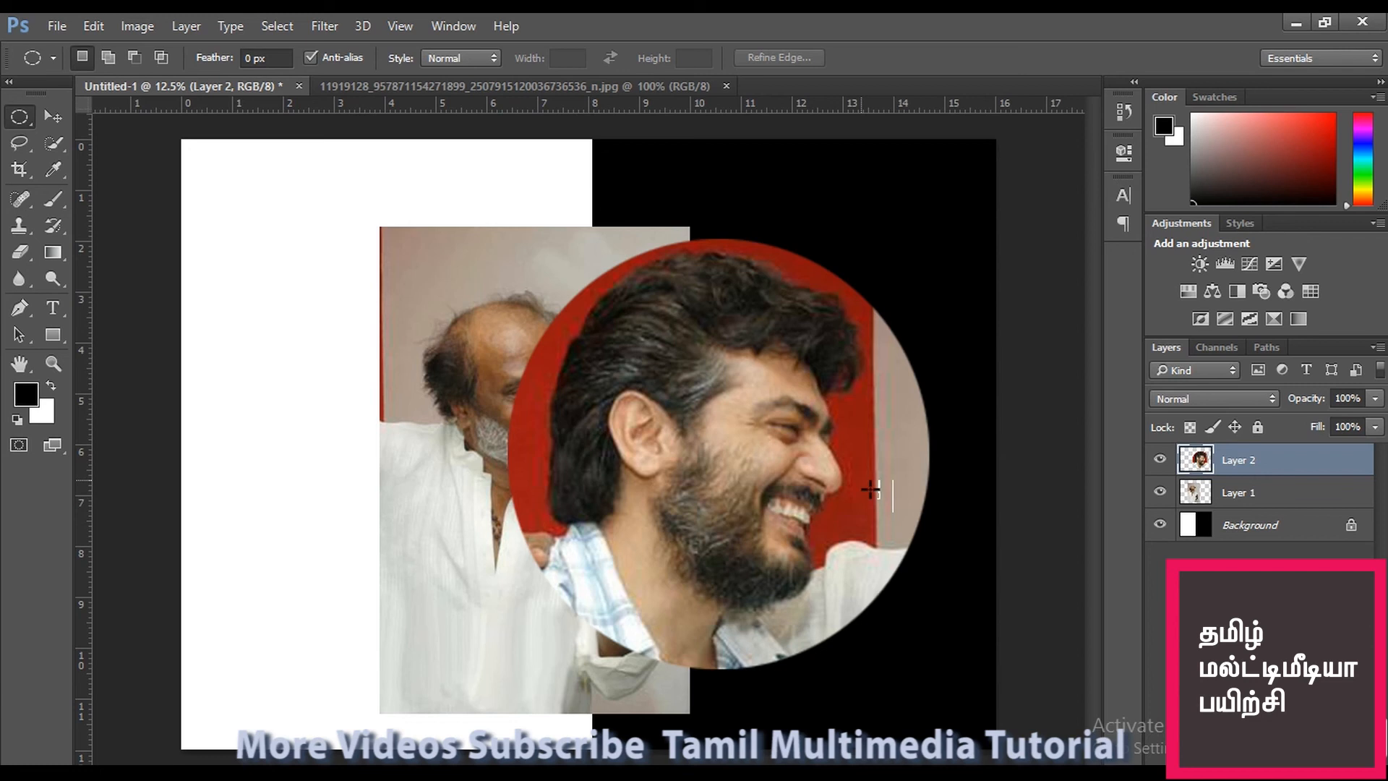
Show the available marquee tool variants.
right_click(22, 117)
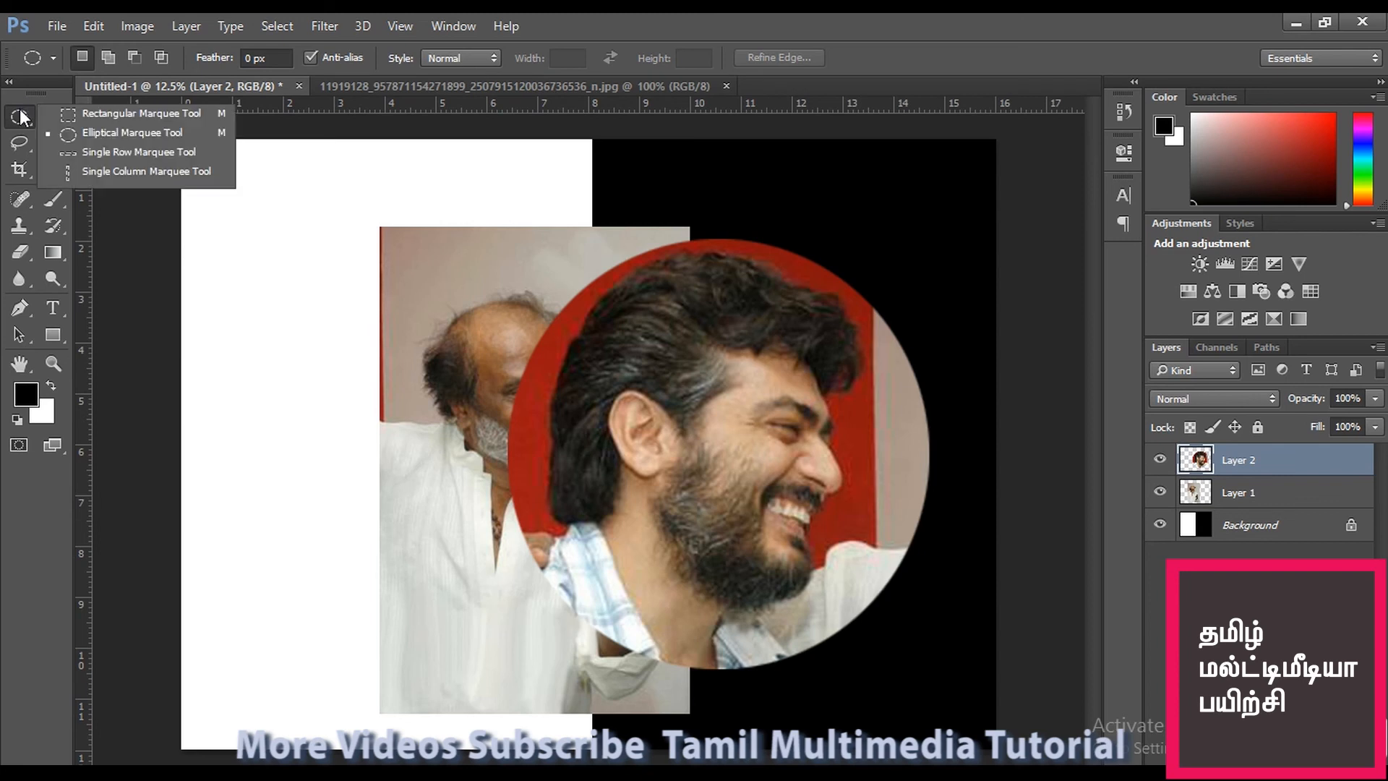